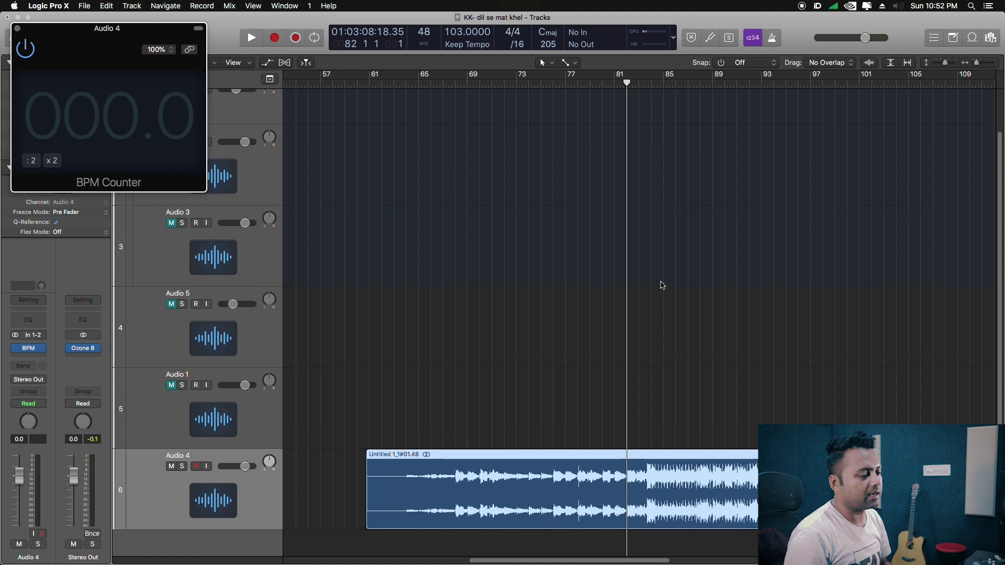
- Move the BPM Counter window clear of the inspector and play the Audio 4 song to measure its tempo
drag(132, 33, 509, 247)
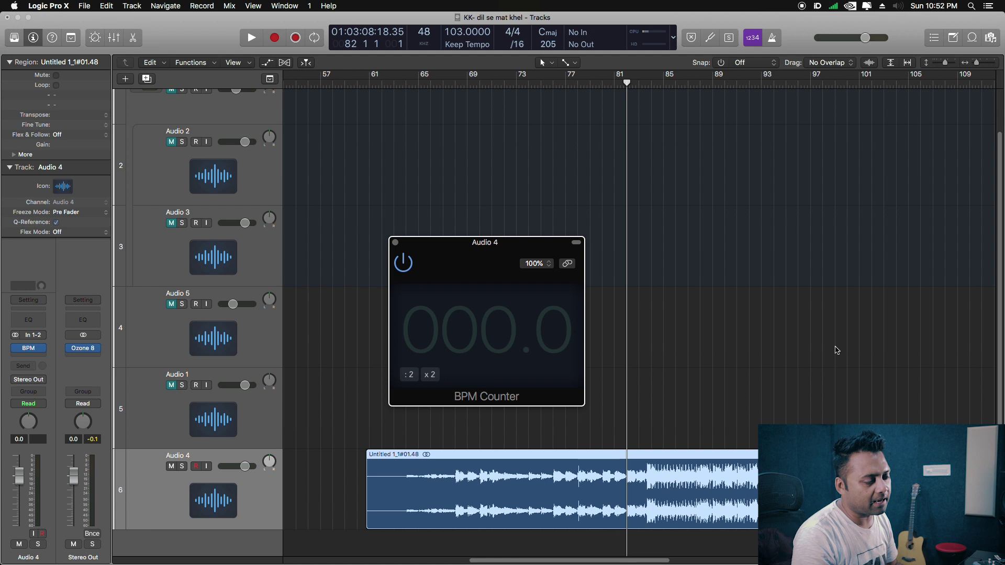
key(space)
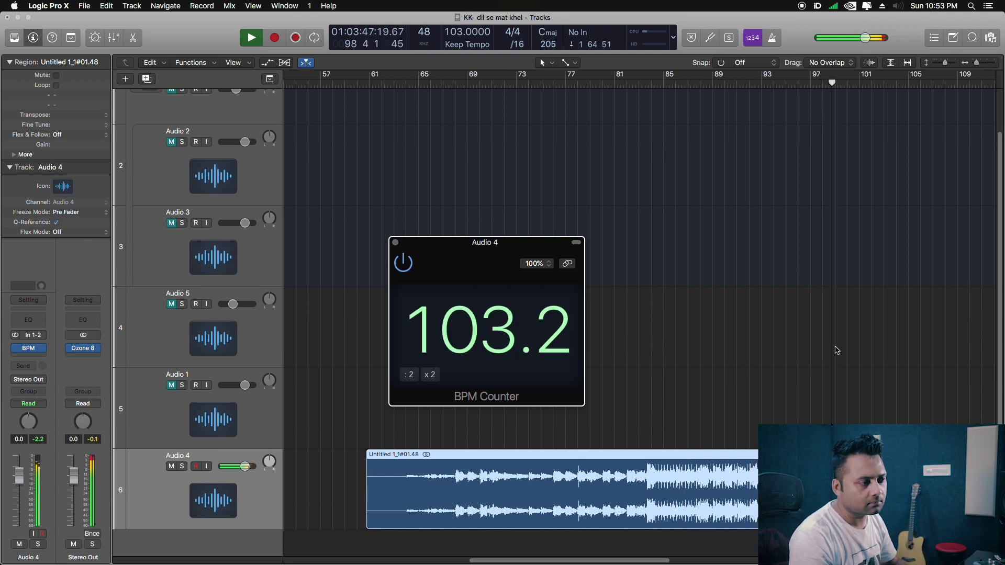
key(space)
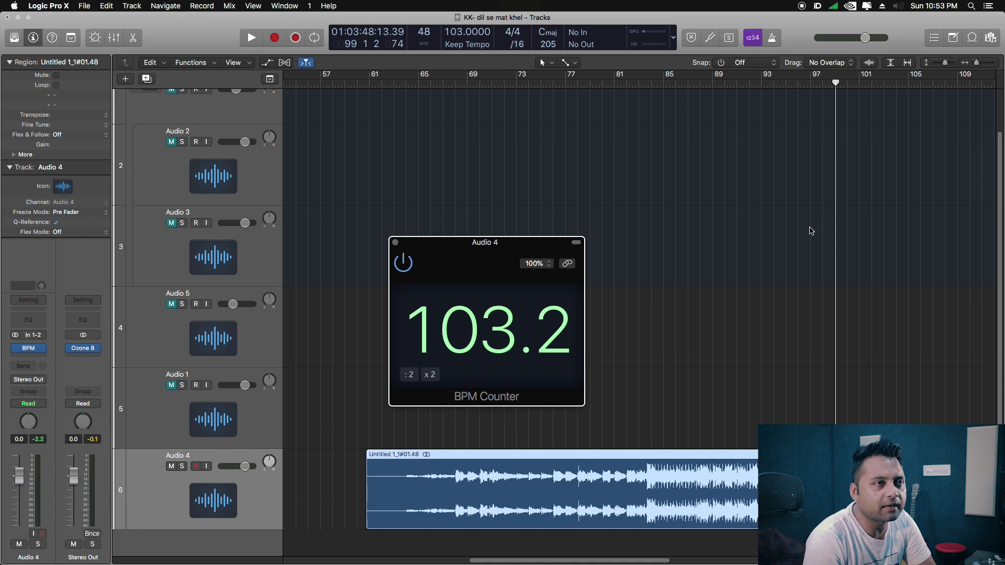
- Select a passage of the Audio 4 song from about bar 89, and reset and close the BPM Counter
drag(765, 83, 793, 121)
click(699, 75)
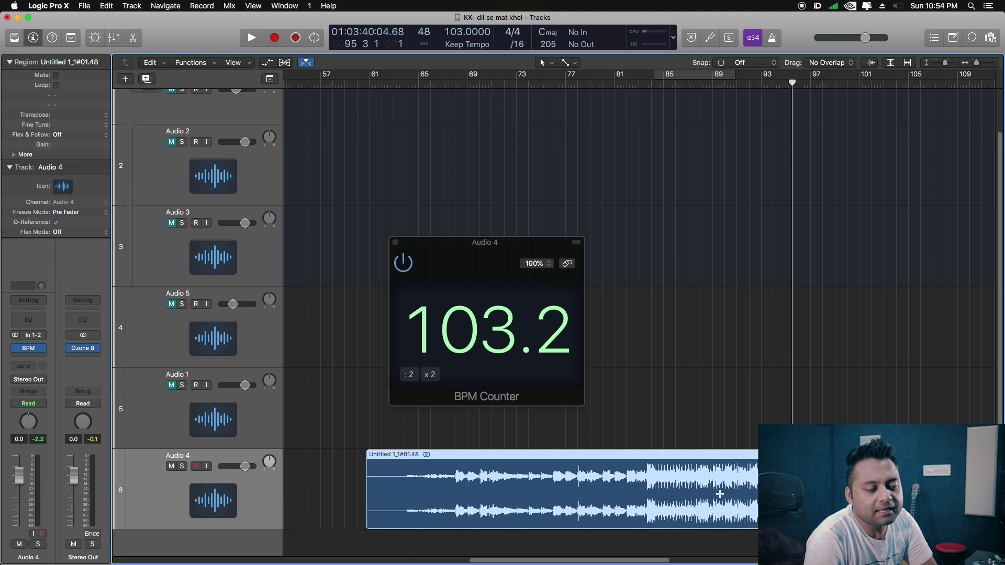
drag(720, 494, 837, 496)
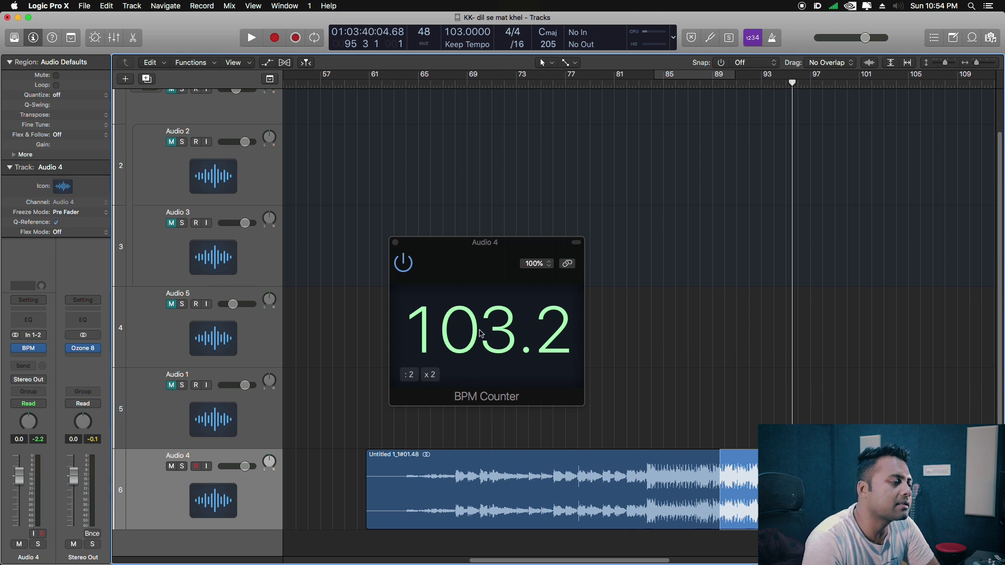
click(501, 340)
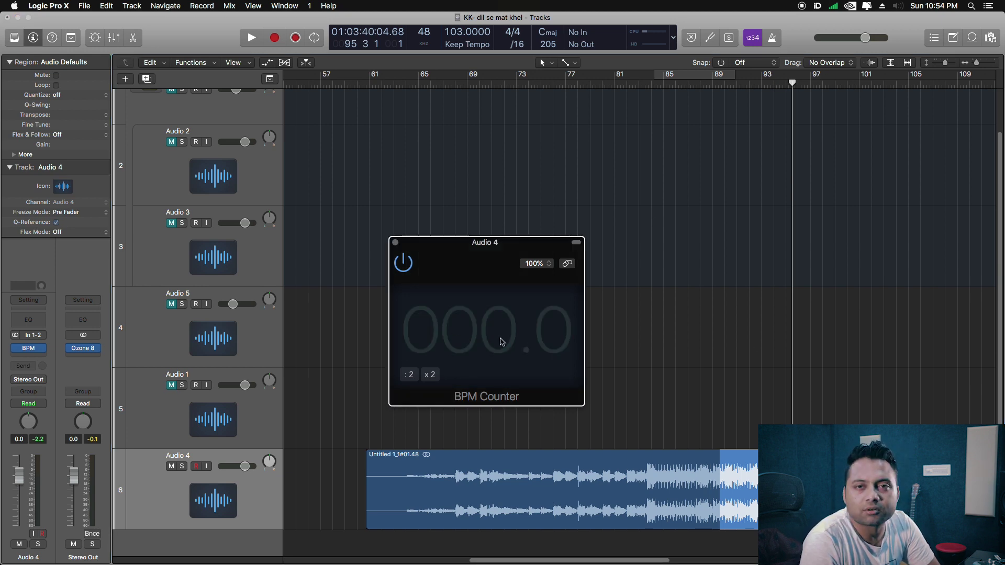
click(395, 243)
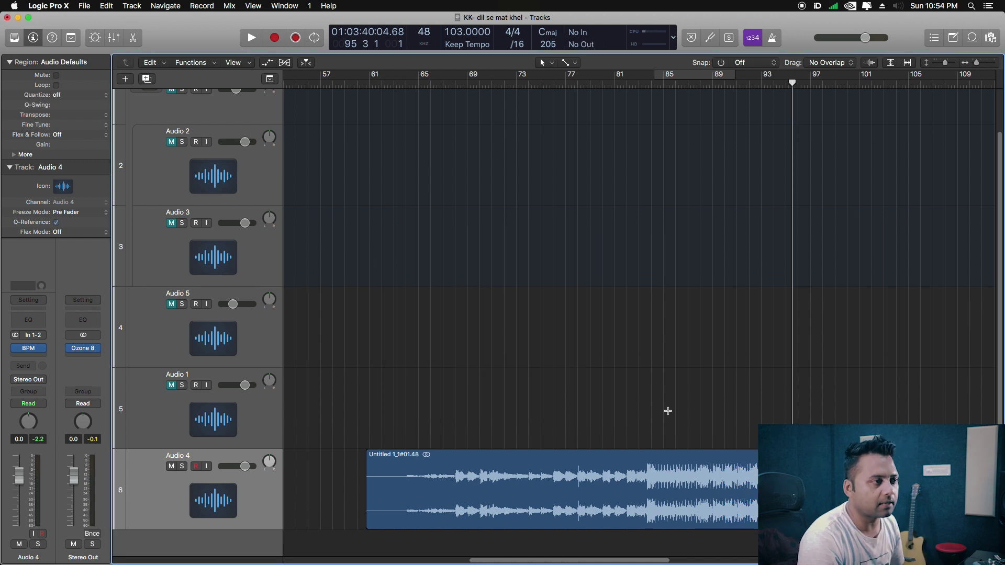
- Return the playhead to the project start and open the project tempo for editing
key(Return)
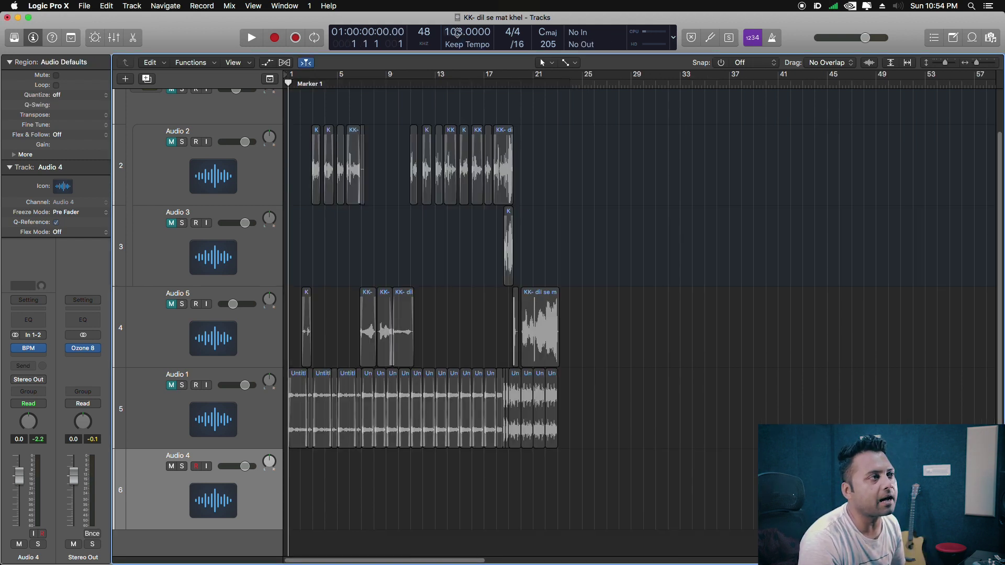
double_click(456, 32)
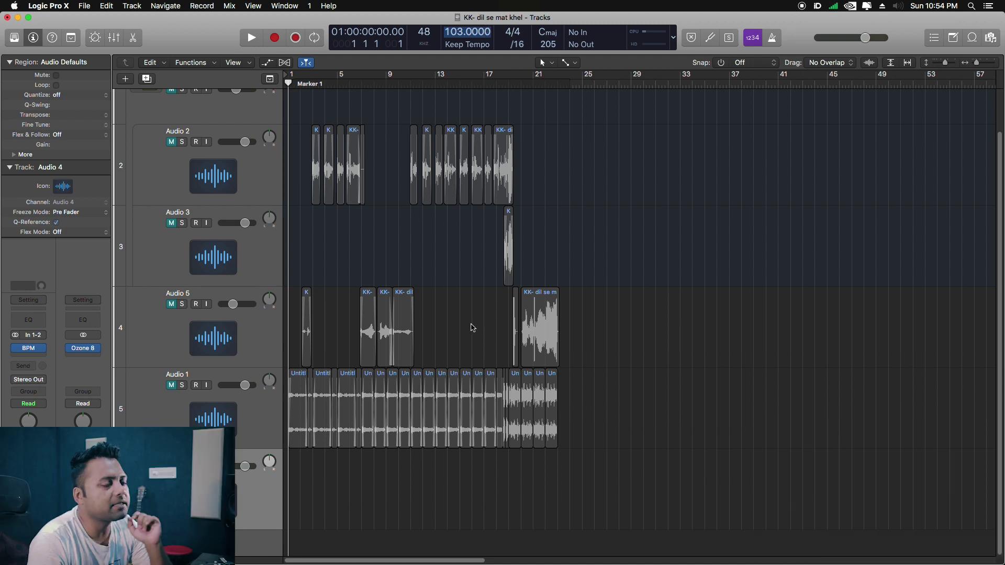
click(599, 469)
- Play the Audio 4 song from its first audible sound near bar 64, with the track enlarged
key(super+Left)
key(super+Left)
key(super+Left)
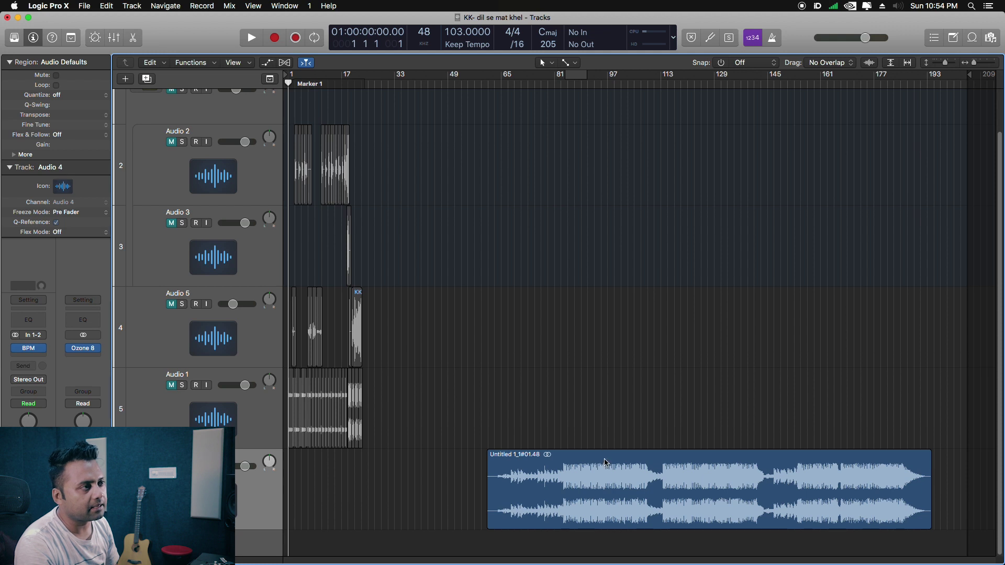
drag(523, 86, 528, 118)
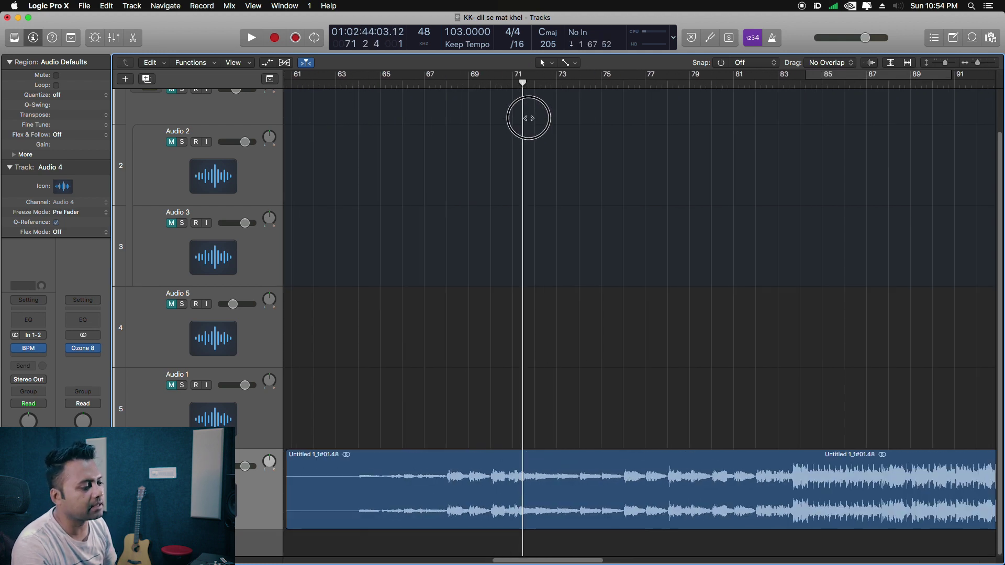
drag(360, 84, 361, 174)
key(space)
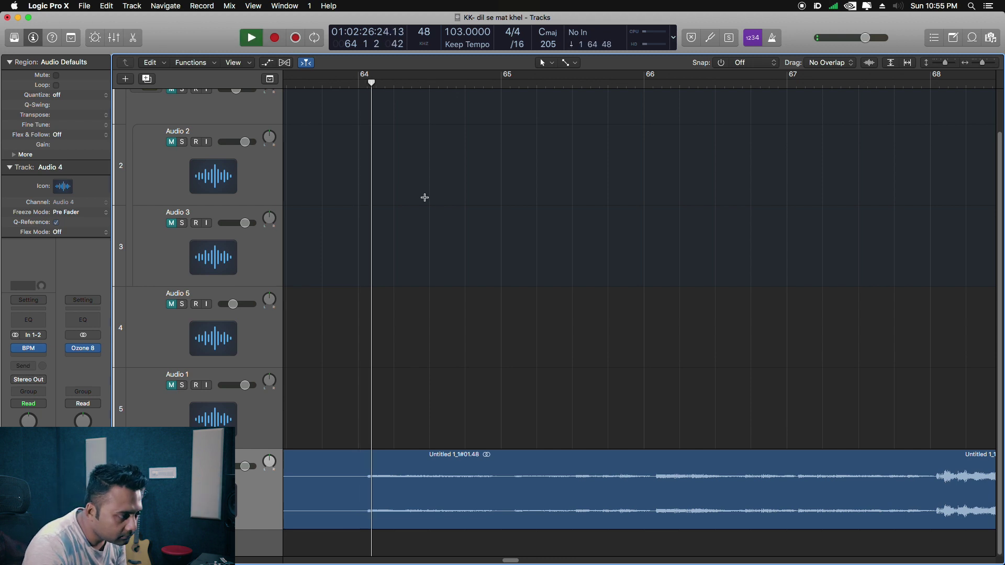
key(super+Down)
scroll(417, 247, up, 2)
scroll(419, 257, left, 1)
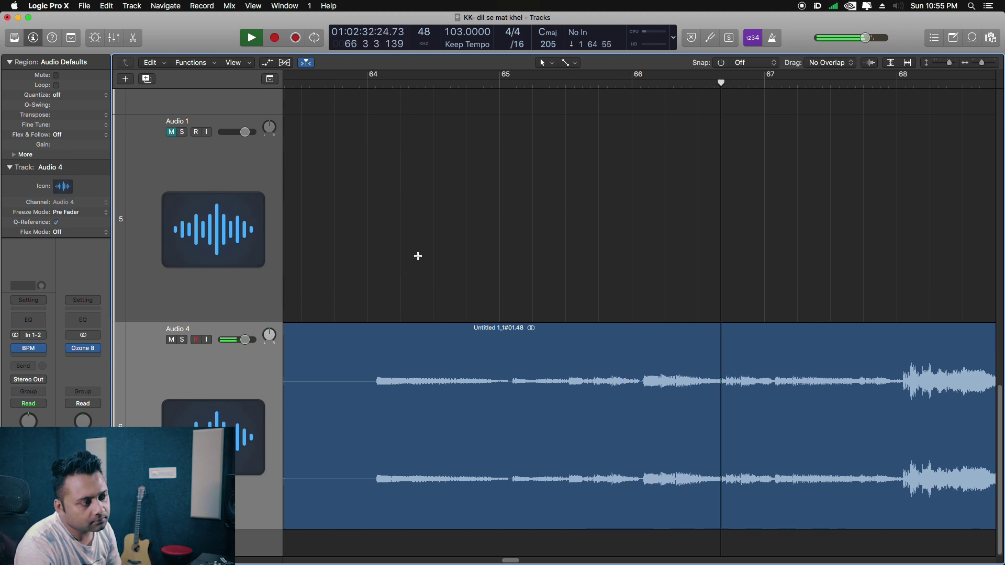
key(space)
- Place the playhead exactly at bar 64 and move the song region so its first sound starts there
click(367, 83)
key(super+Right)
key(super+Right)
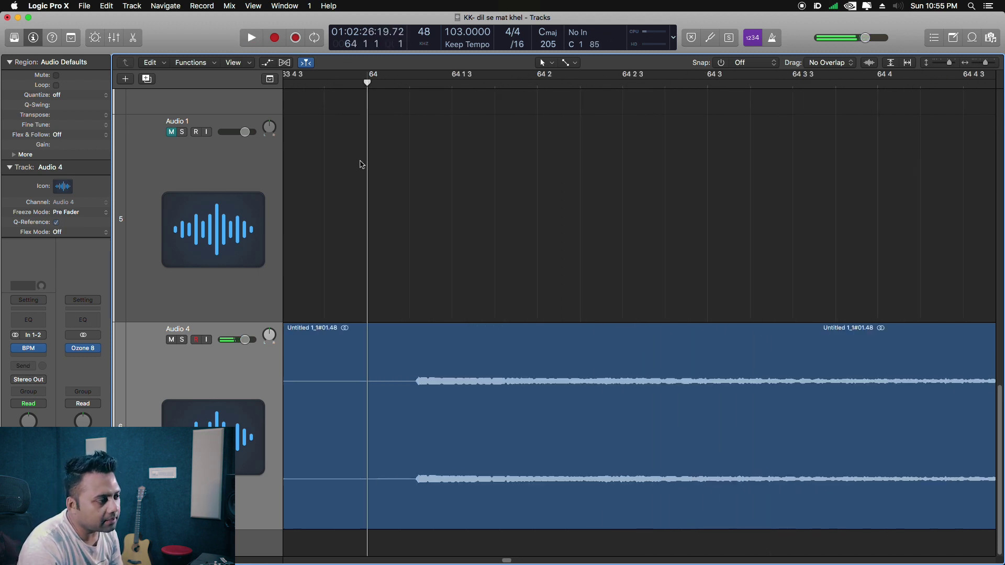
drag(763, 343, 460, 386)
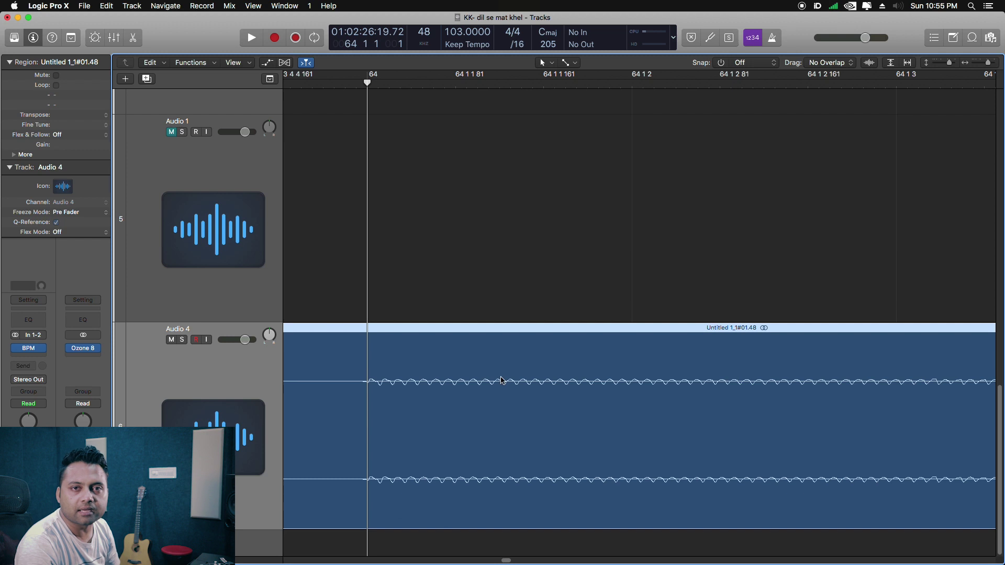
- Play the aligned song from bar 64
key(super+Left)
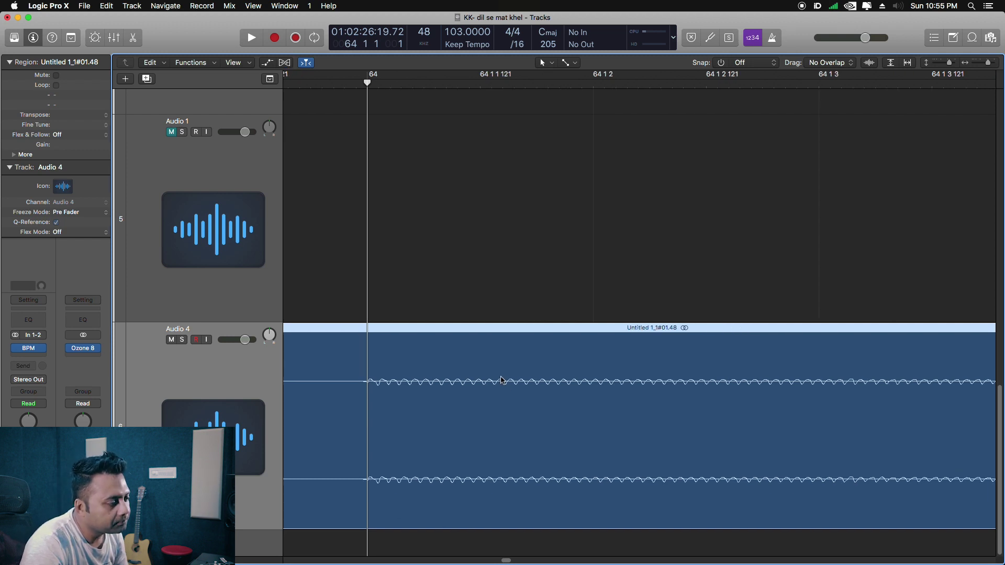
key(space)
key(super+Left)
key(super+Left)
key(super+Left)
key(super+Left)
key(super+Left)
key(super+Left)
key(super+Left)
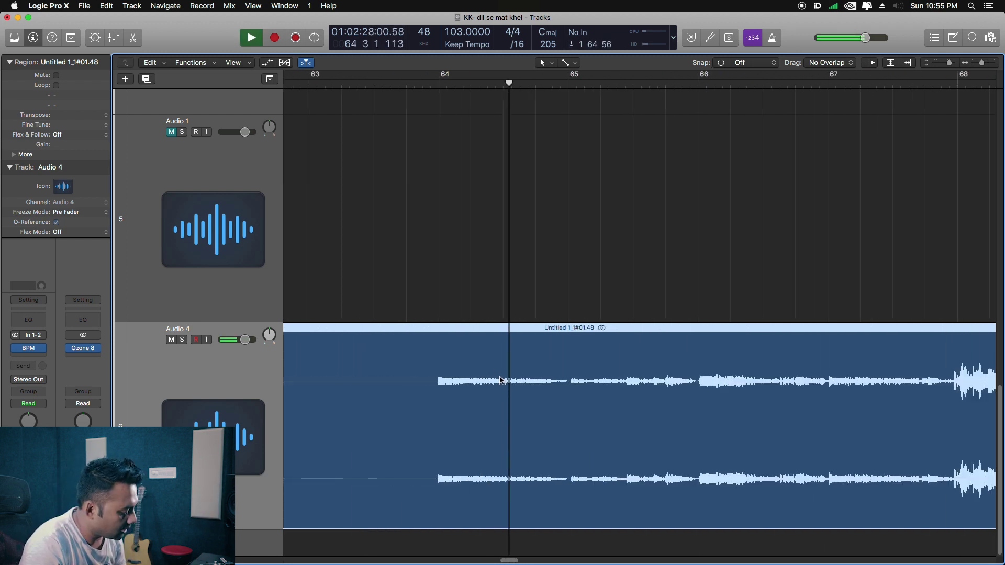
key(space)
- Turn on the metronome click and play the song against it past bar 66
key(k)
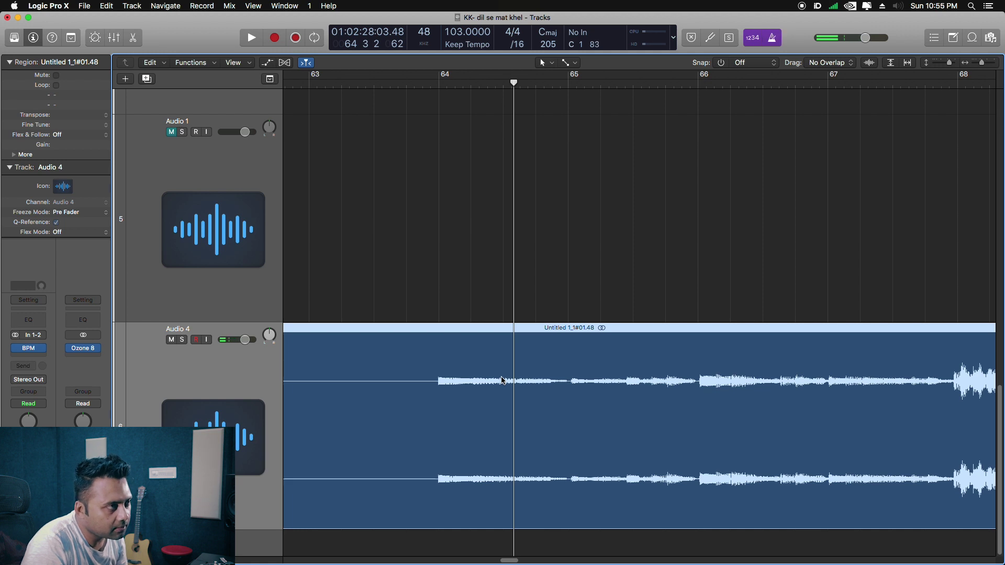
key(space)
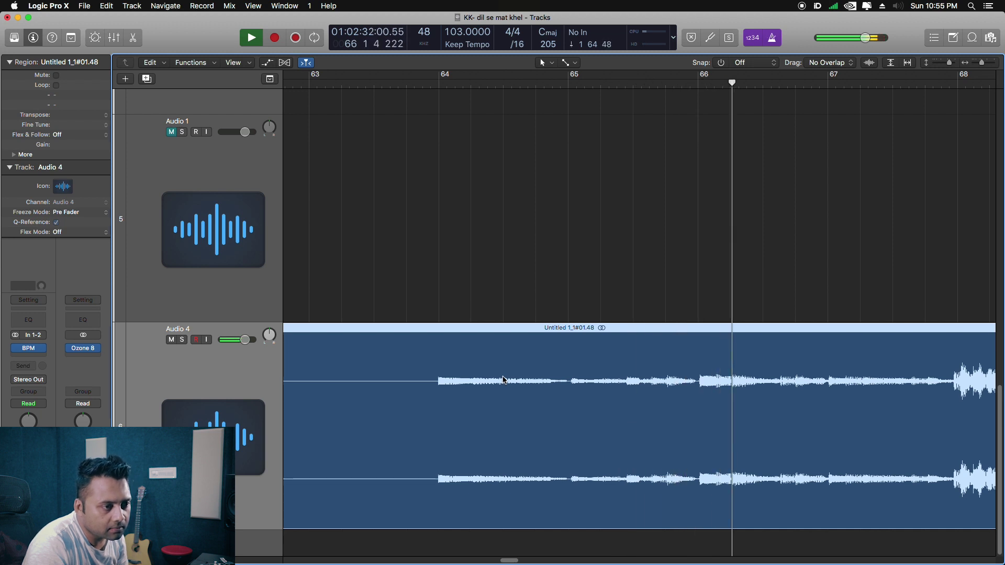
key(space)
- Place the playhead at bar 66 and shift the song region slightly earlier so its waveform hit falls on that bar
click(699, 83)
scroll(760, 297, up, 5)
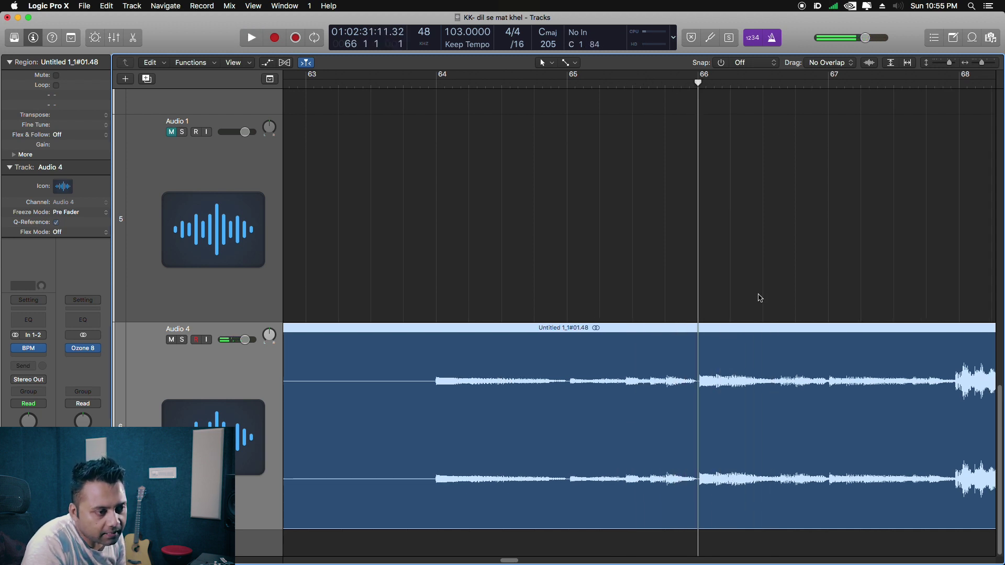
key(super+Right)
drag(821, 336, 793, 340)
key(super+Left)
key(super+Left)
- Play the song with the metronome from bar 66 and check the alignment at bar 68
key(space)
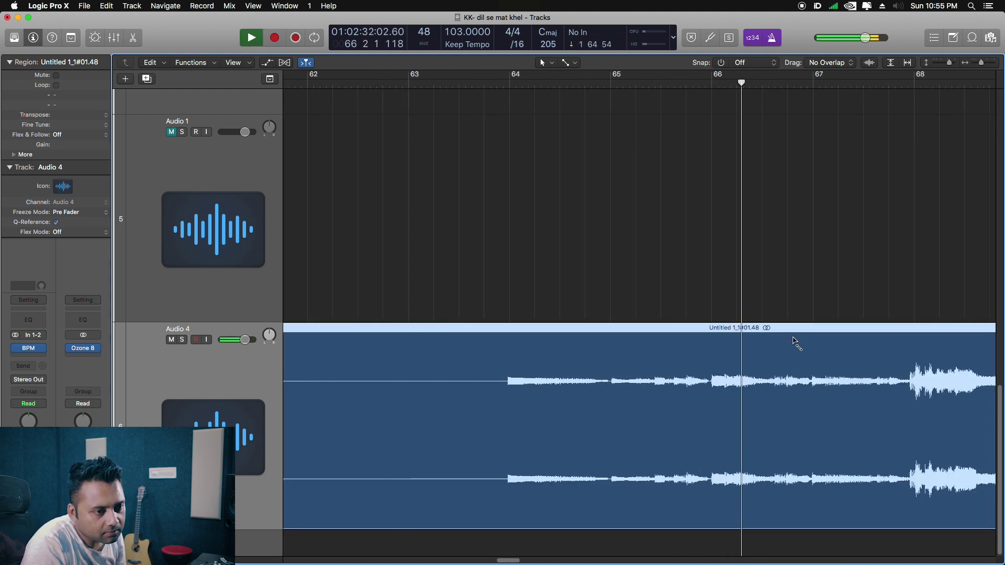
key(super+Left)
key(super+Left)
key(super+Left)
key(super+Right)
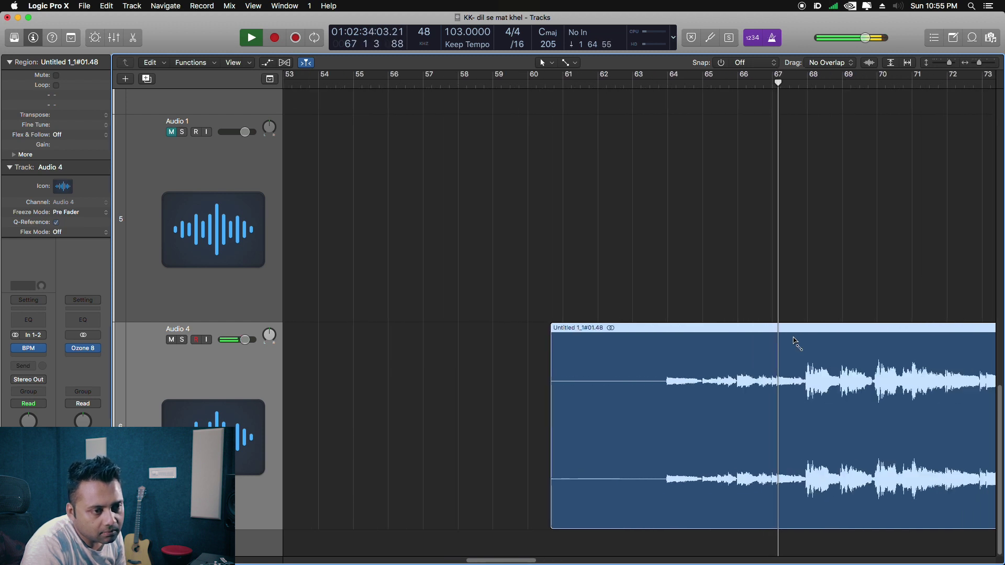
key(super+Right)
key(super+Right)
key(super+Right)
key(super+Right)
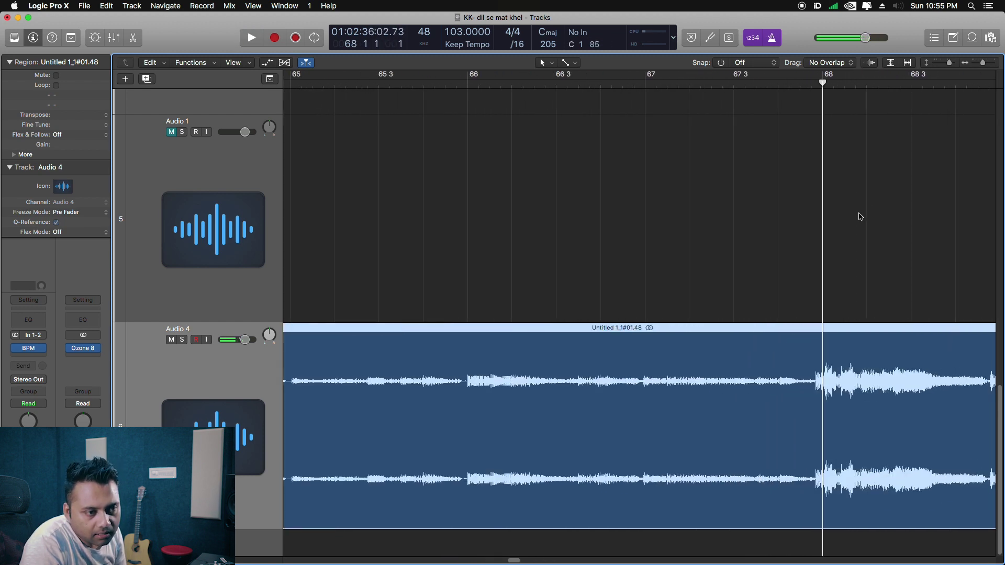
- Split the Audio 4 song region at the playhead on bar 68
key(super+Right)
key(super+Right)
double_click(822, 491)
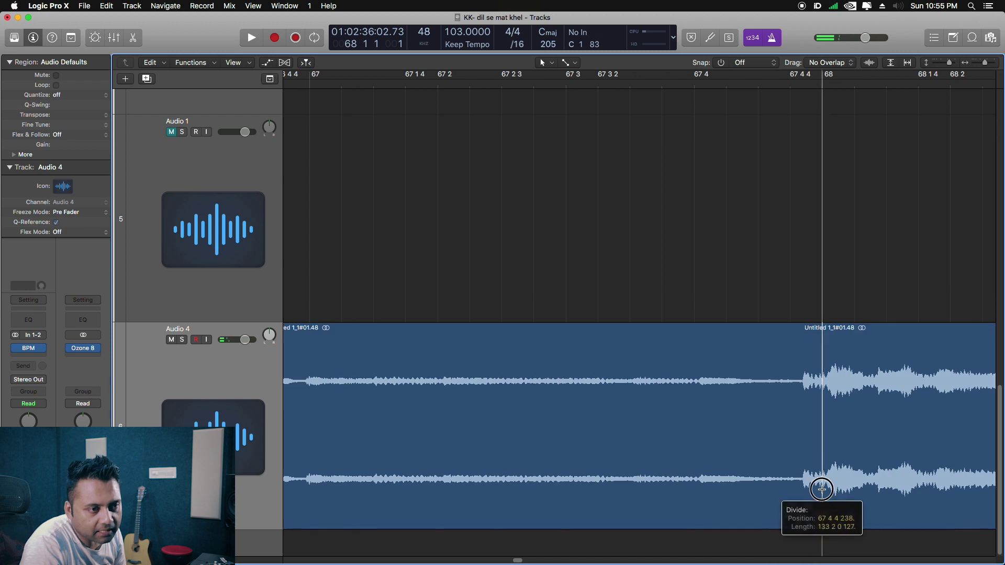
- Try moving the part after the split to about bar 74, and undo both the move and the split
key(super+Left)
key(super+Left)
key(super+Left)
key(super+Left)
key(super+Left)
key(super+Left)
key(super+Left)
key(super+Left)
drag(865, 361, 964, 358)
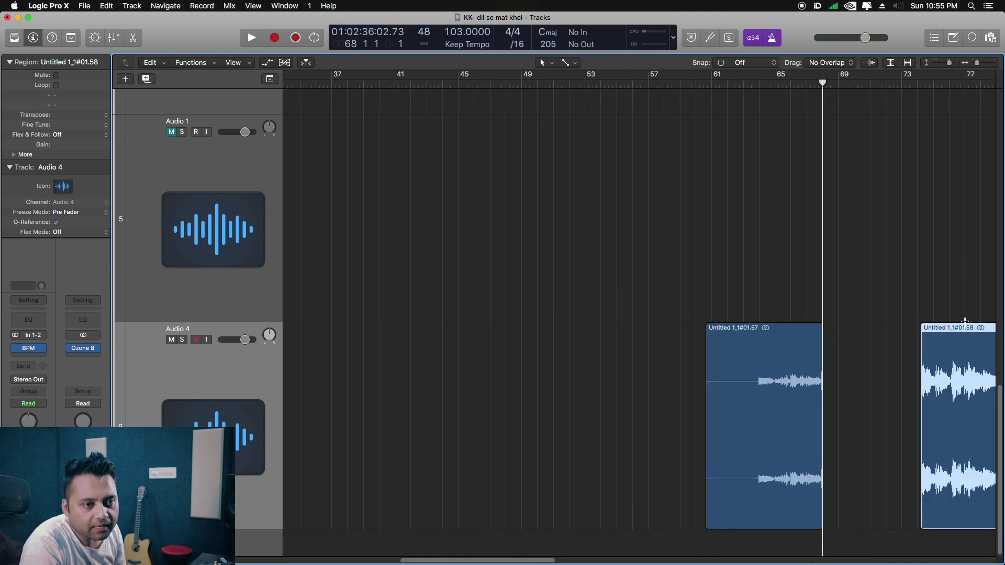
key(super+z)
key(super+z)
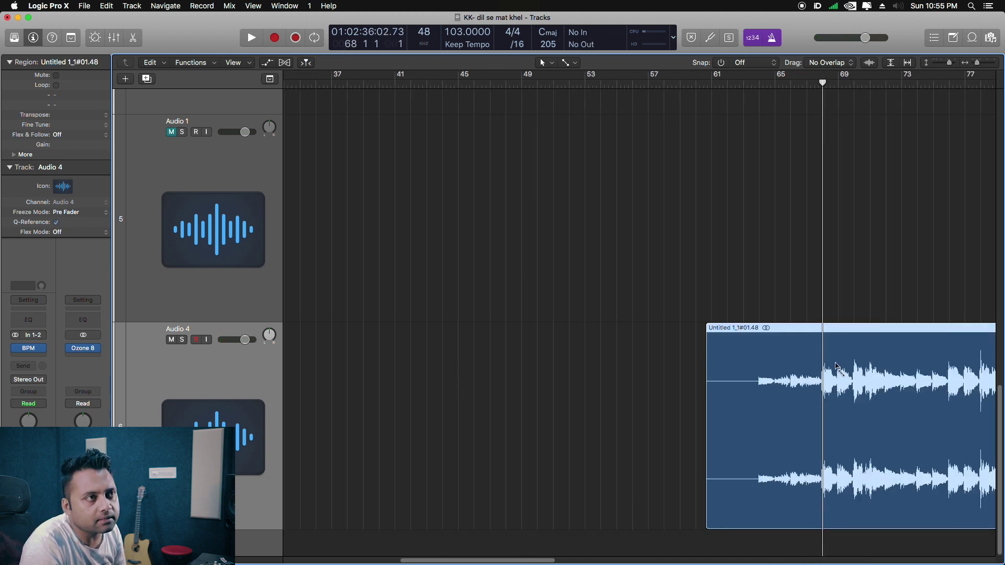
- Turn on grid snapping in Smart mode with Snap Regions to Absolute Value
click(738, 116)
click(720, 63)
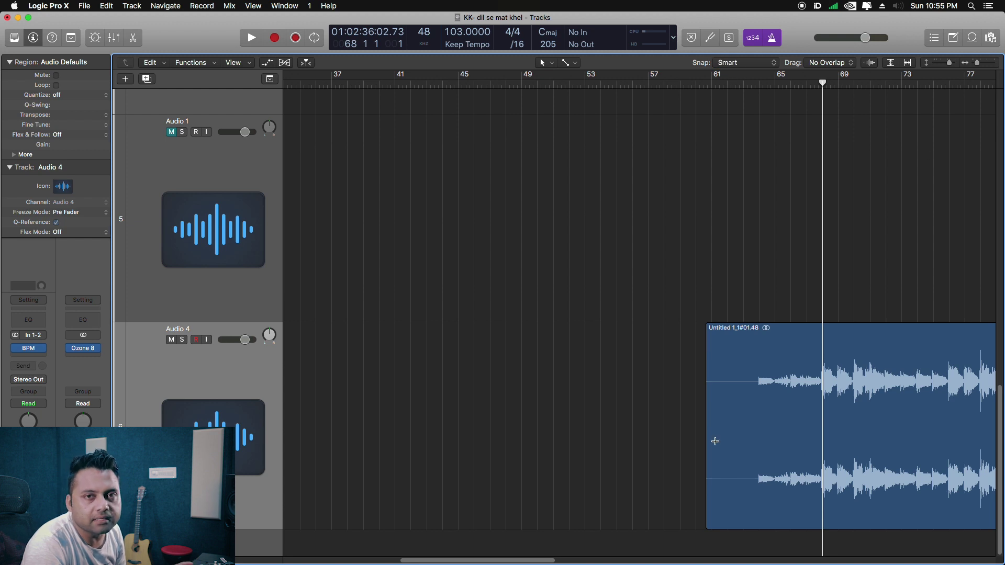
drag(849, 85, 842, 110)
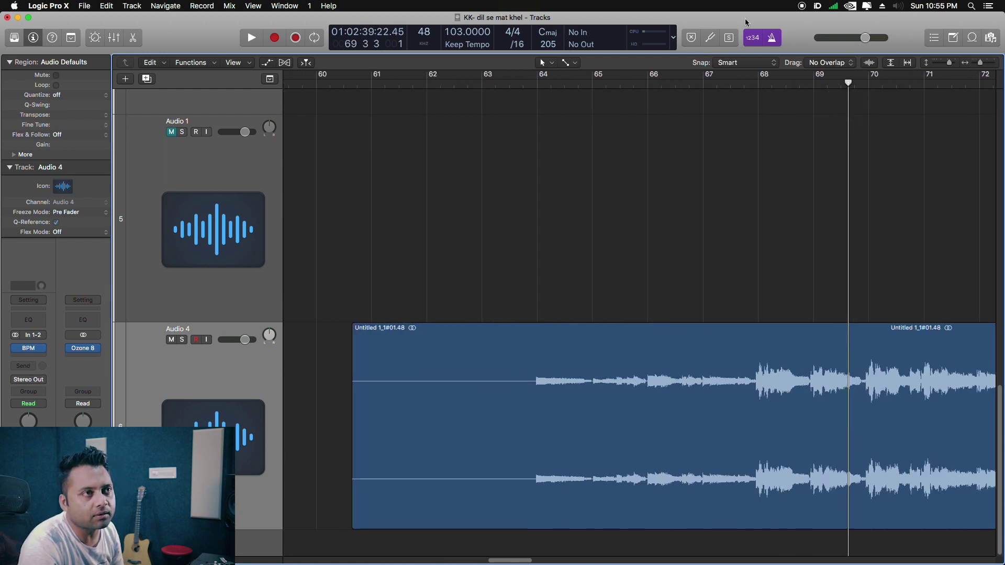
click(767, 61)
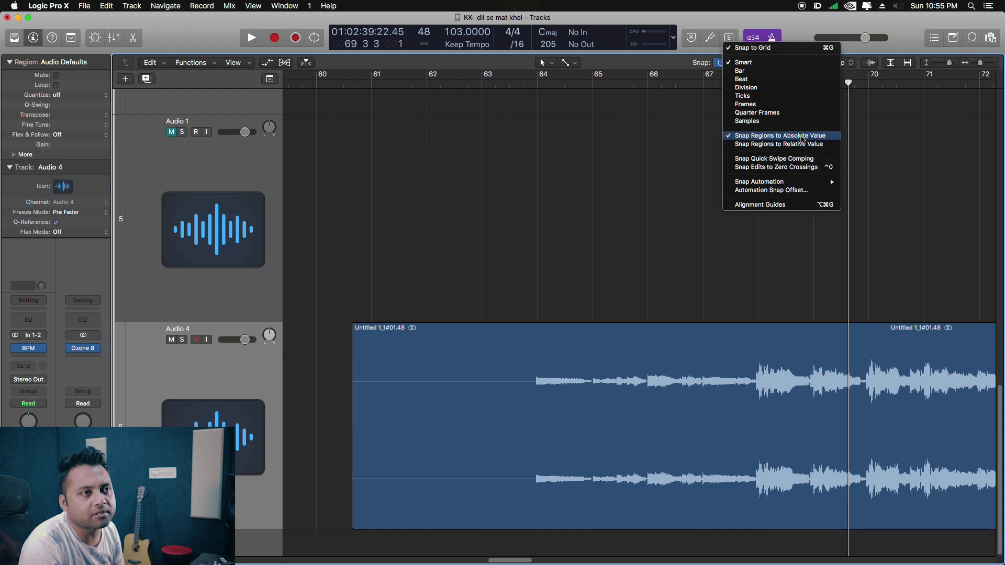
click(780, 147)
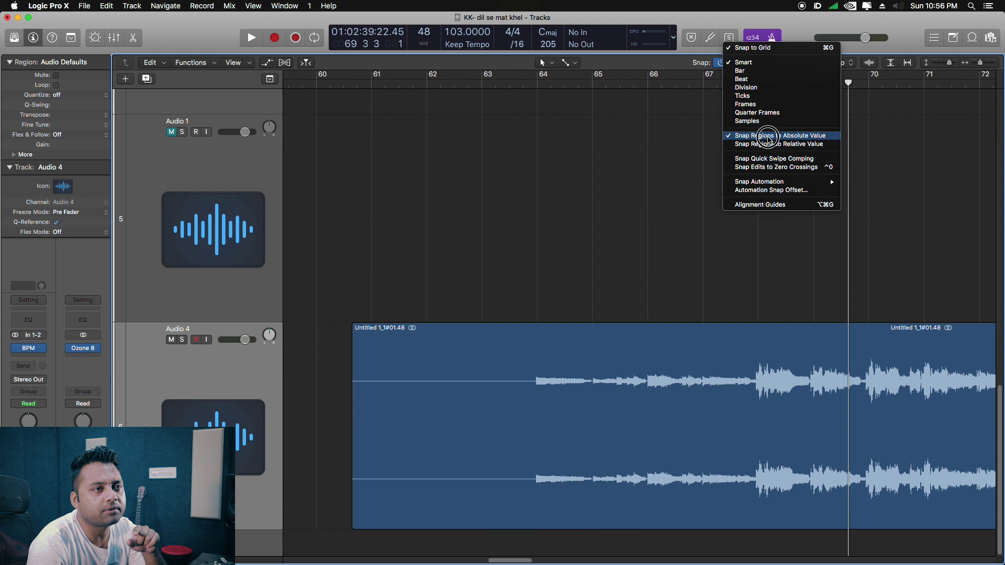
click(768, 138)
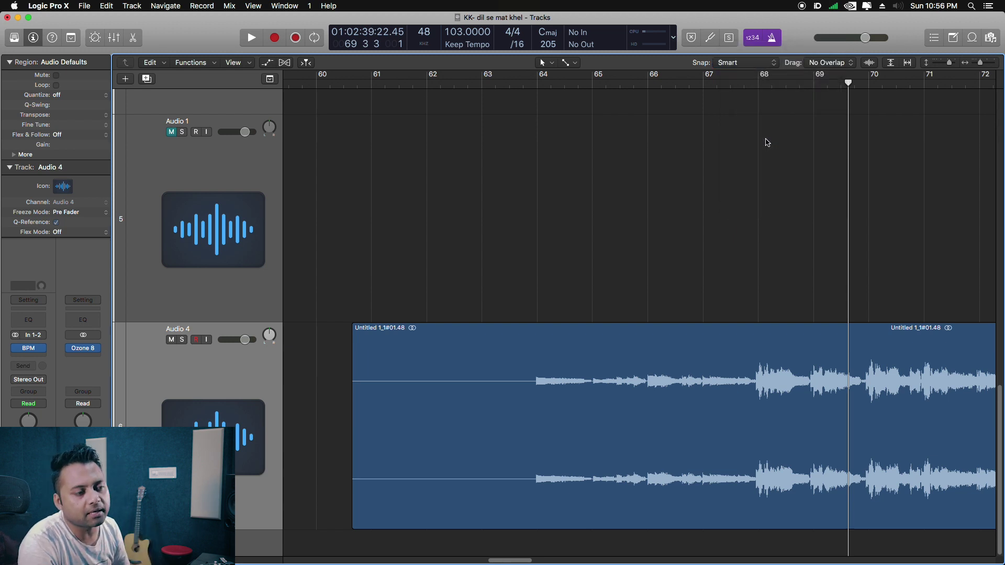
- Split the Audio 4 song region at bar 68 and move the later part to bar 70
click(754, 453)
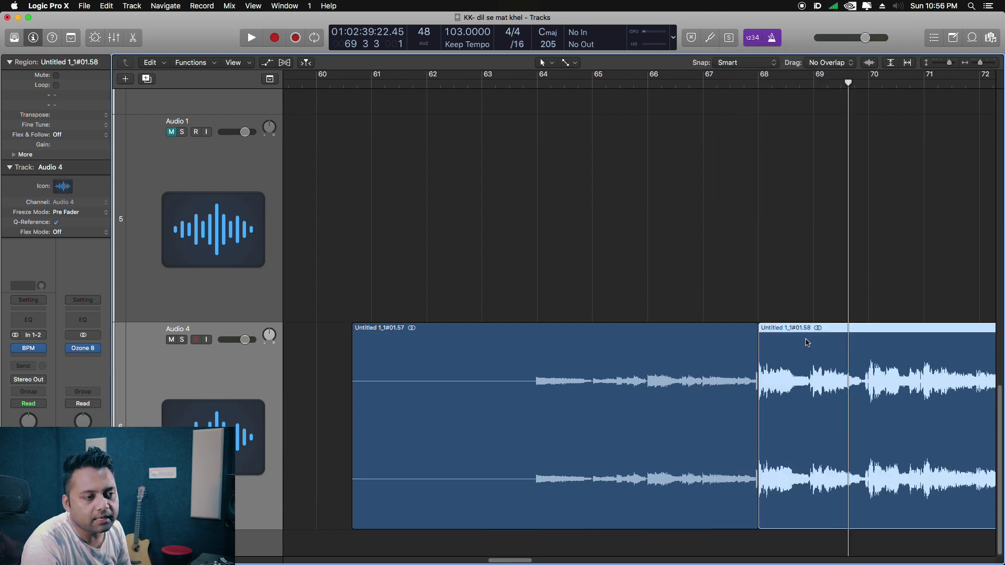
drag(801, 341, 912, 343)
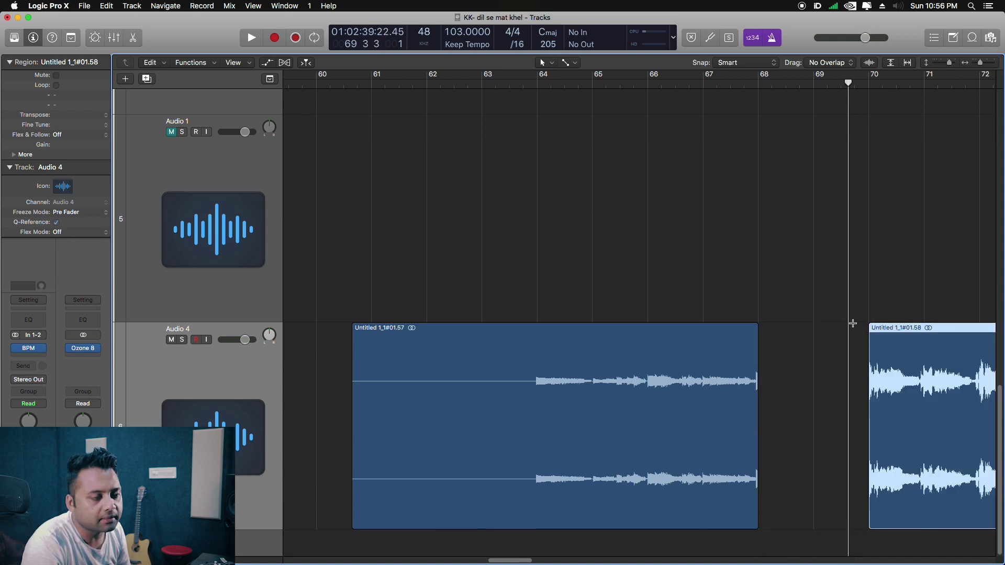
- Split the earlier part of the song at bar 66 and place the playhead there
click(649, 444)
click(650, 86)
key(super+Right)
click(827, 365)
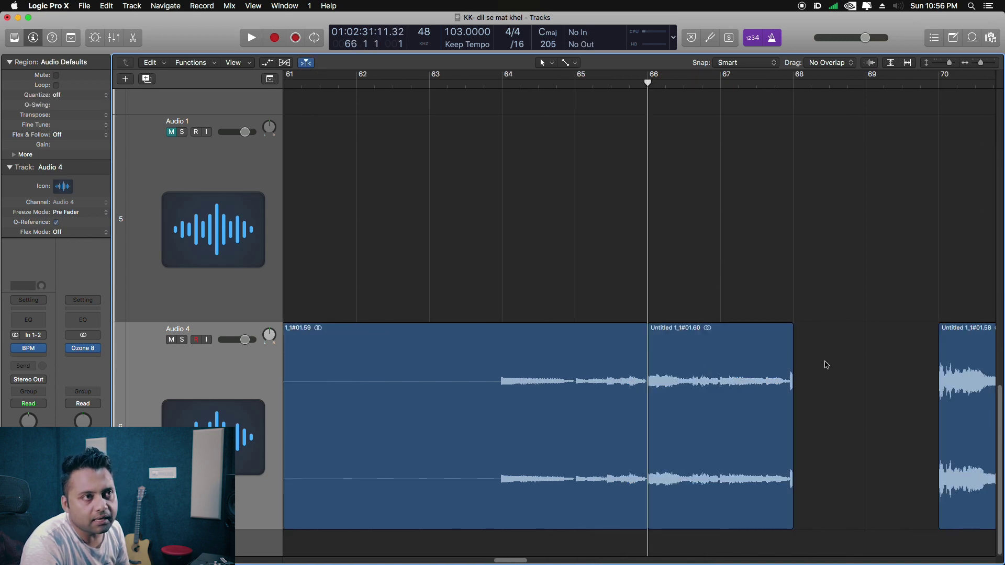
- Play from just before bar 68 into the gap to hear how the earlier part ends
click(775, 85)
key(space)
key(space)
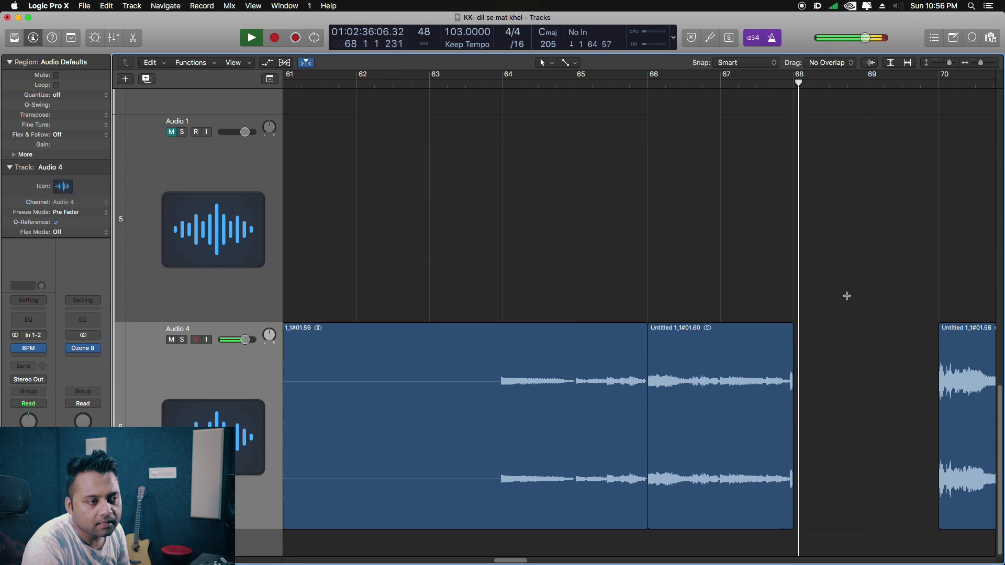
- Stop playback and move the last beat of bar 65 onto the last beat of bar 67 in the Audio 4 track
key(space)
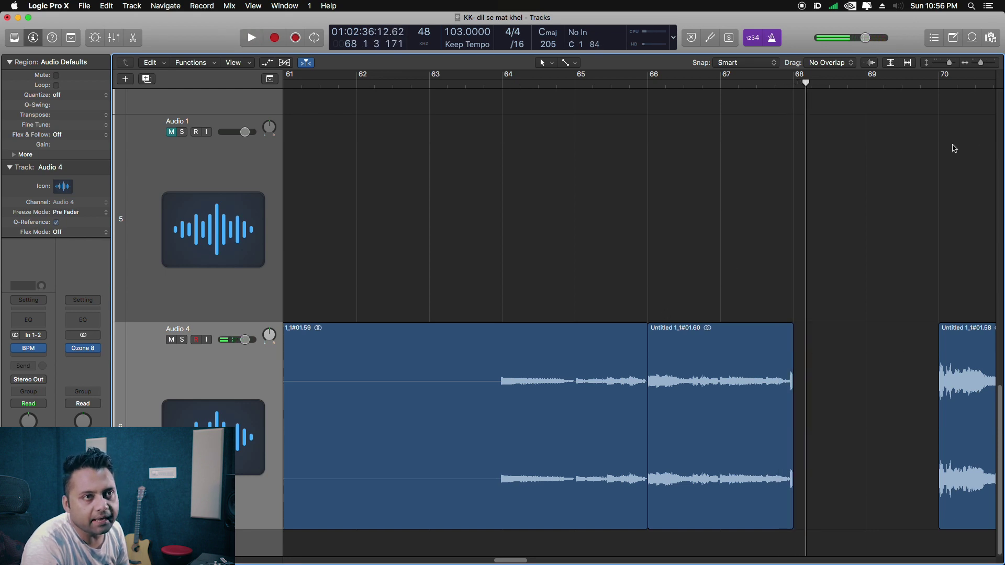
key(.)
key(.)
click(678, 380)
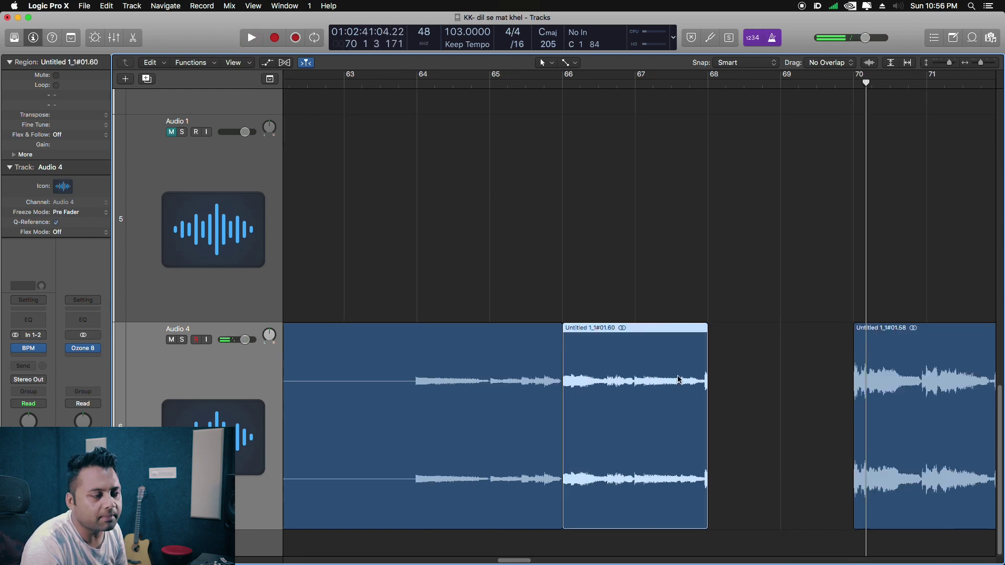
key(super+Right)
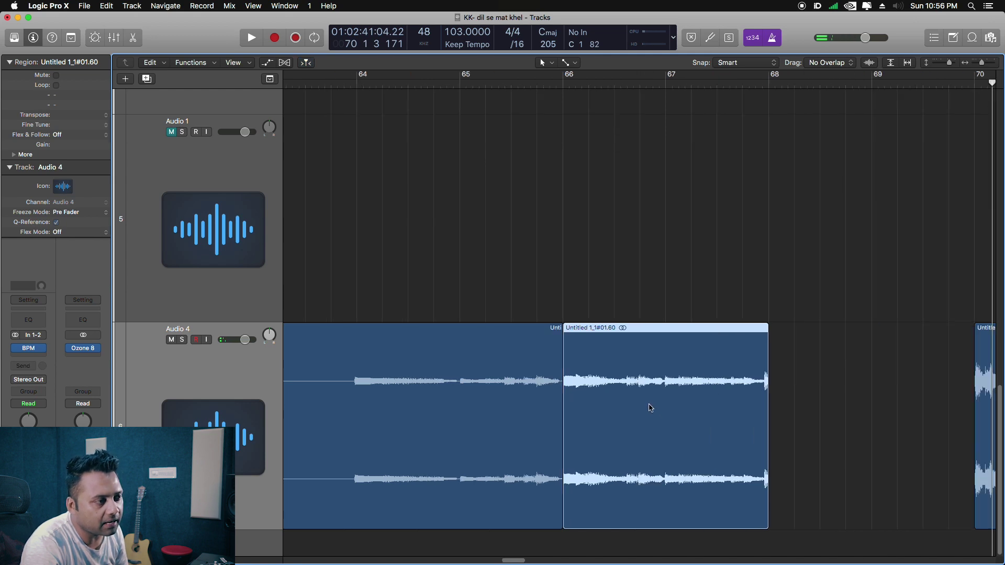
click(537, 476)
drag(537, 475, 560, 474)
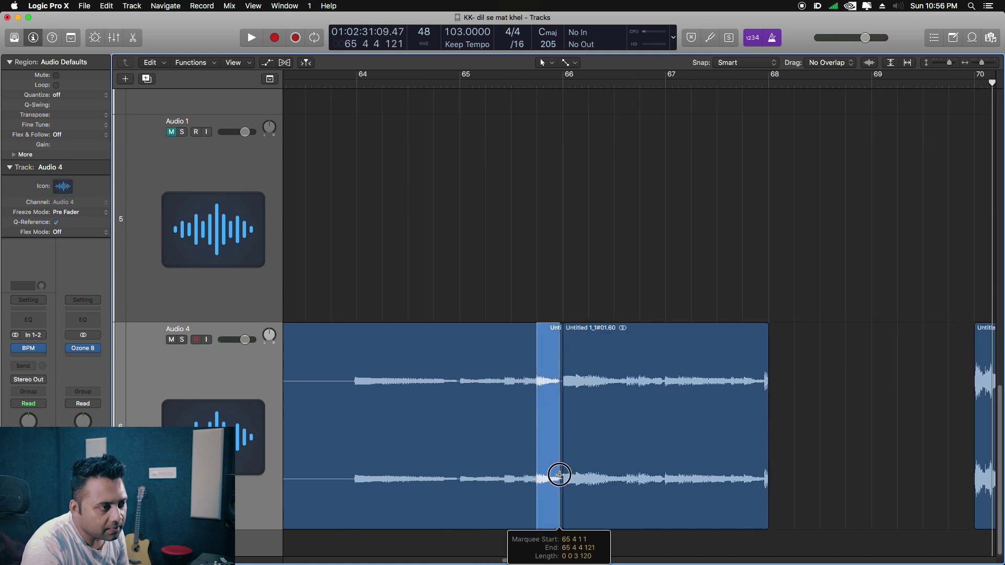
drag(549, 356, 661, 415)
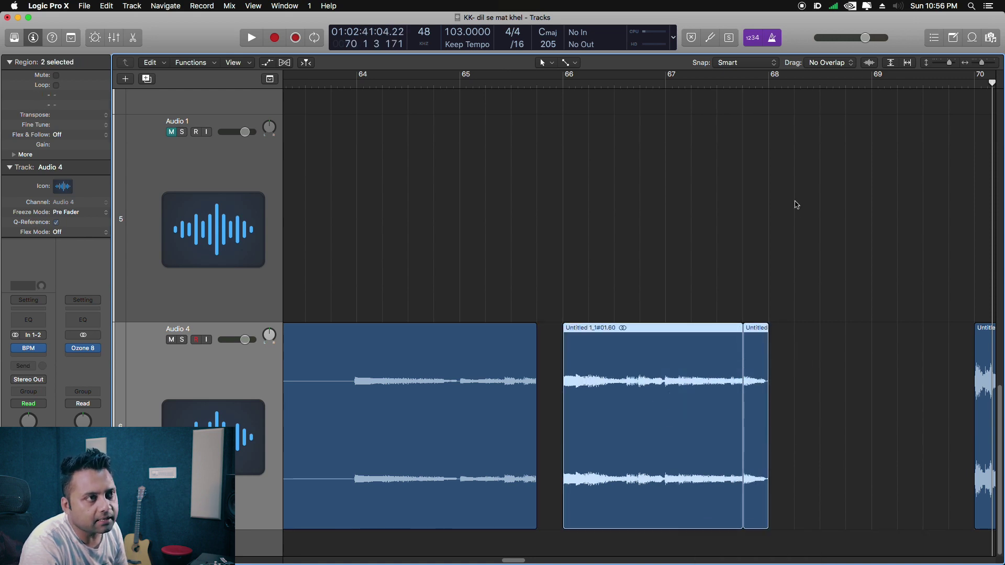
- Choose the Fade Tool as the secondary tool and crossfade the join between the two regions in bar 67
key(z)
click(568, 63)
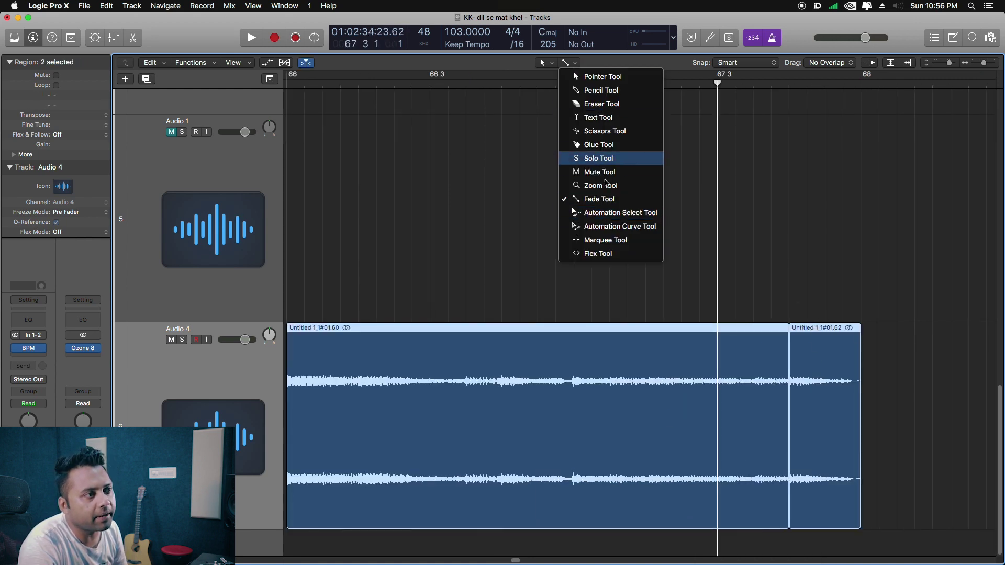
click(620, 200)
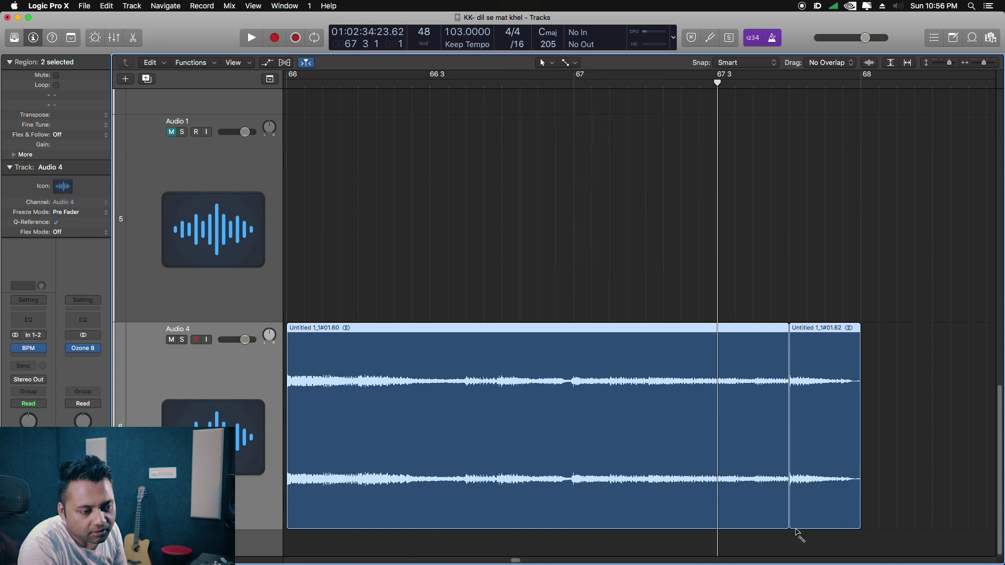
drag(794, 528, 780, 527)
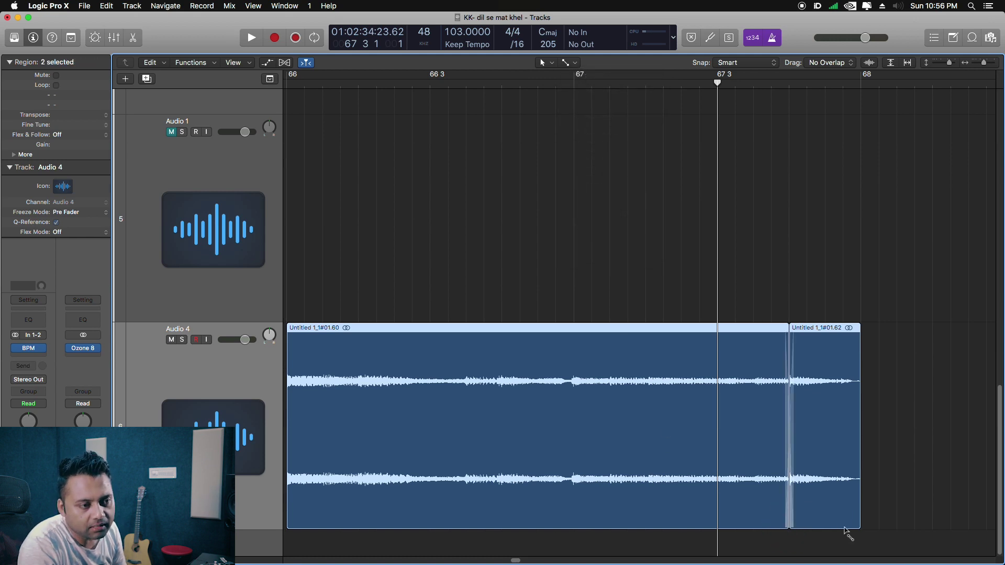
key(z)
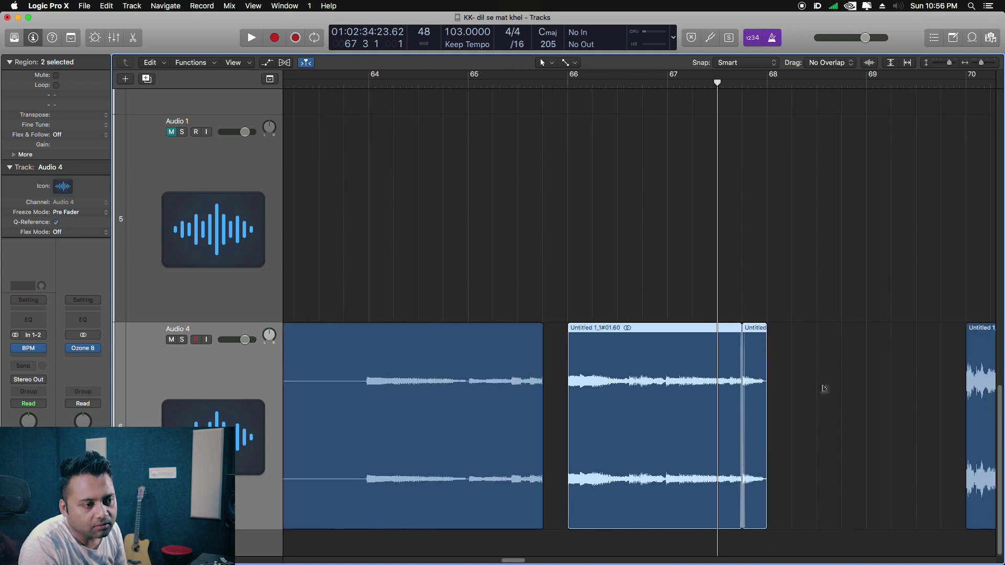
click(805, 370)
- Set the cycle range to the two joined regions in bars 66 to 68 and listen to the loop
key(space)
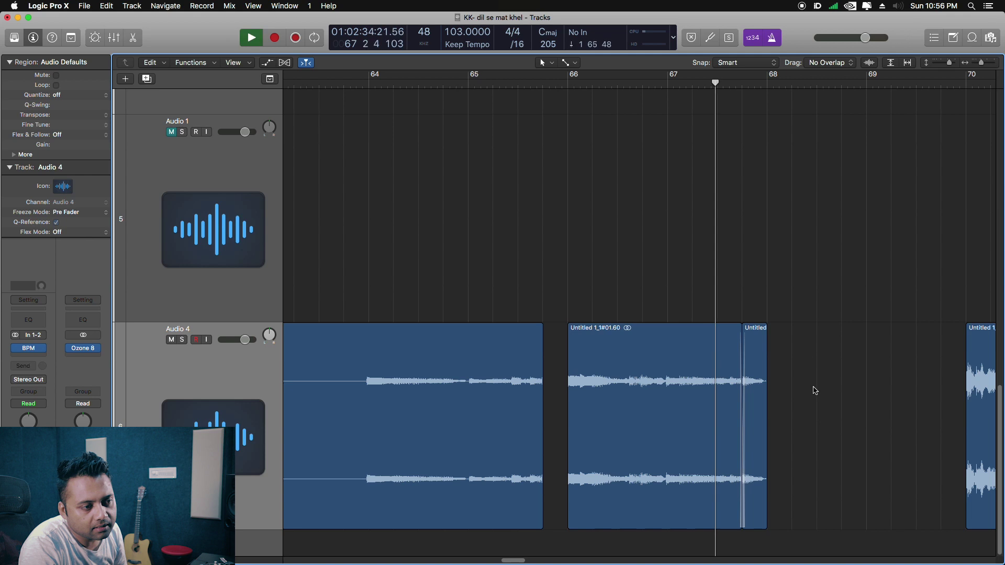
key(space)
drag(796, 348, 575, 381)
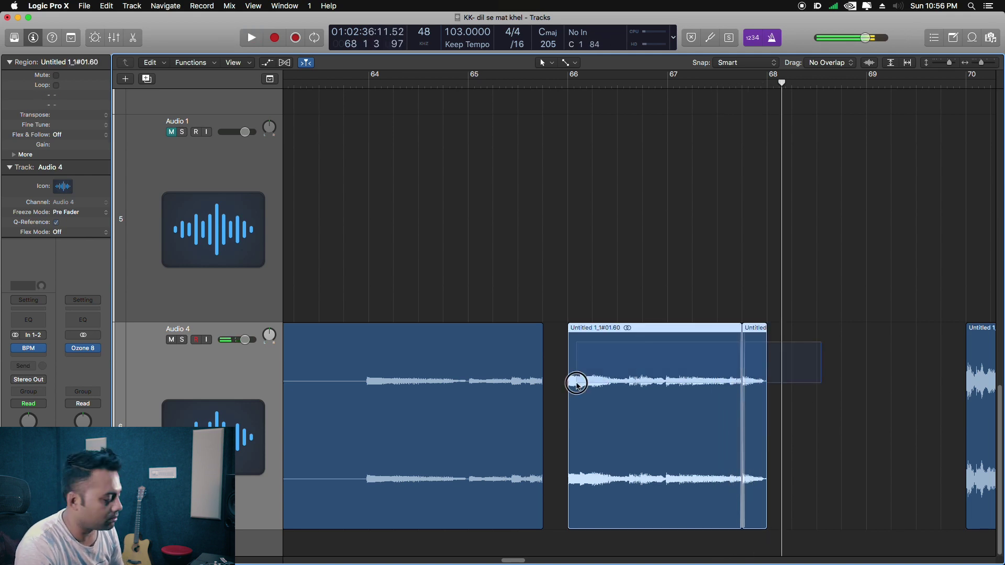
key(super+u)
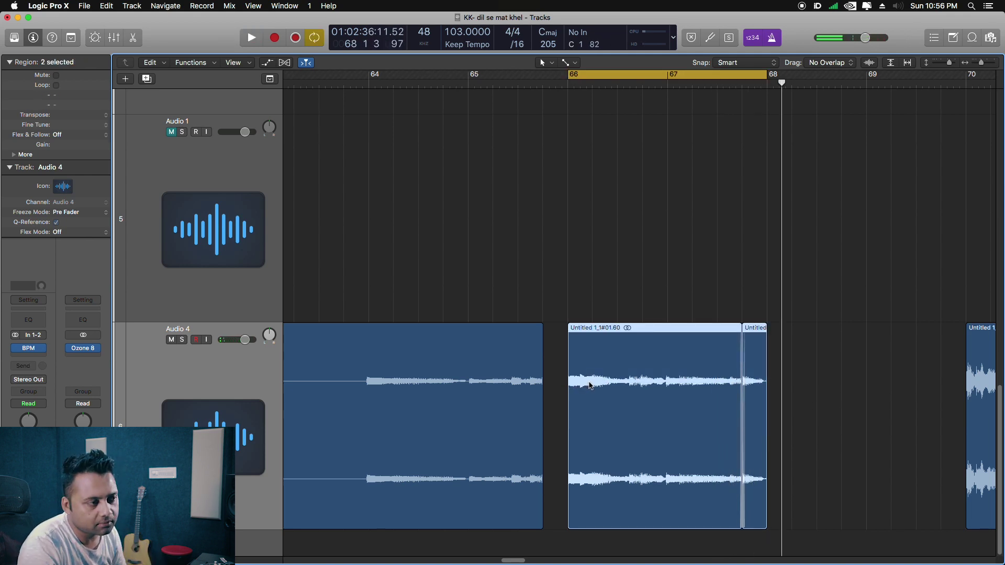
key(space)
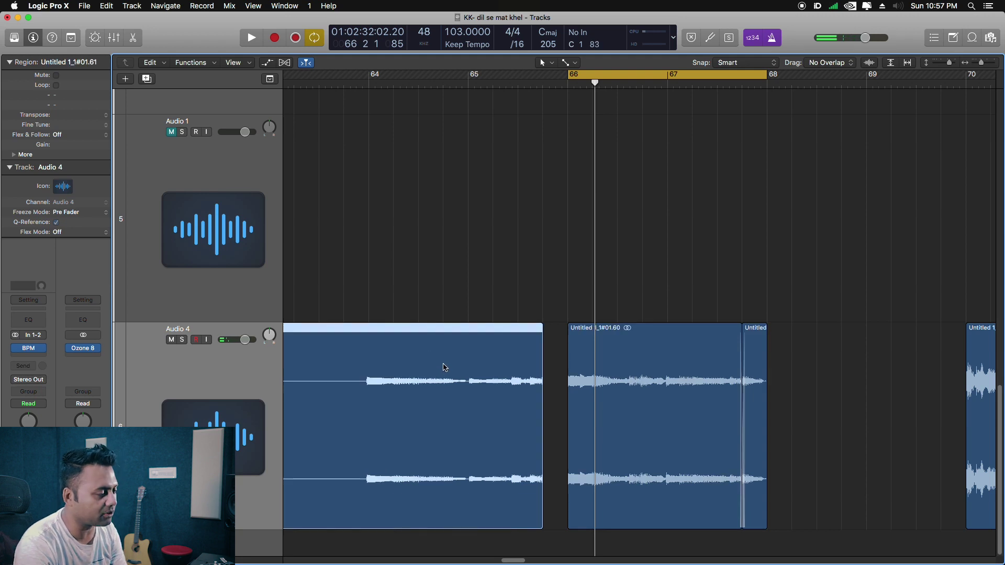
- Delete the earlier part of the song that lies before bar 66
key(Delete)
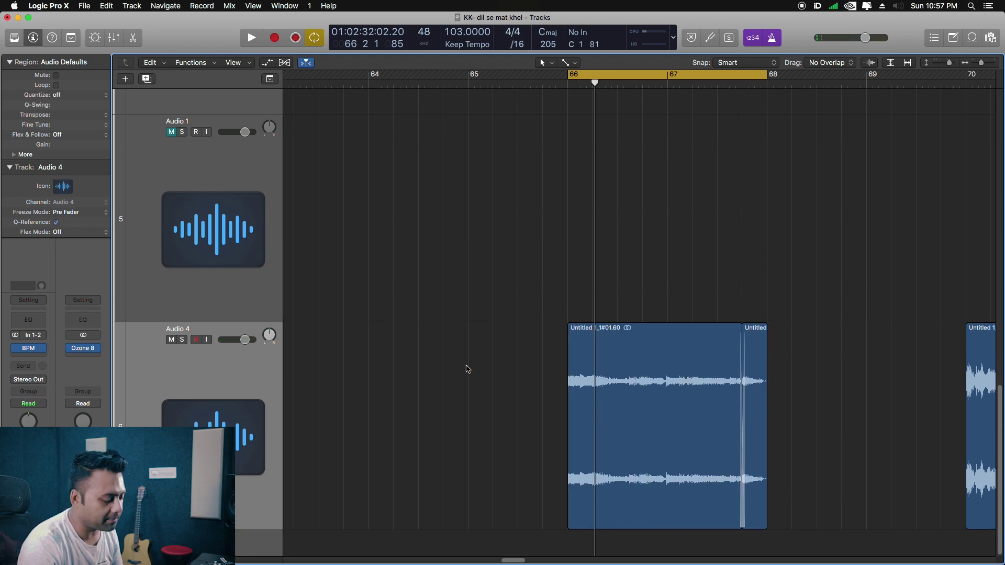
key(z)
- Move the two joined regions to bar 1 of the Audio 4 track and duplicate them at bar 3
drag(511, 450, 547, 523)
drag(536, 471, 292, 475)
drag(291, 83, 280, 121)
click(353, 464)
drag(354, 464, 396, 467)
key(super+Left)
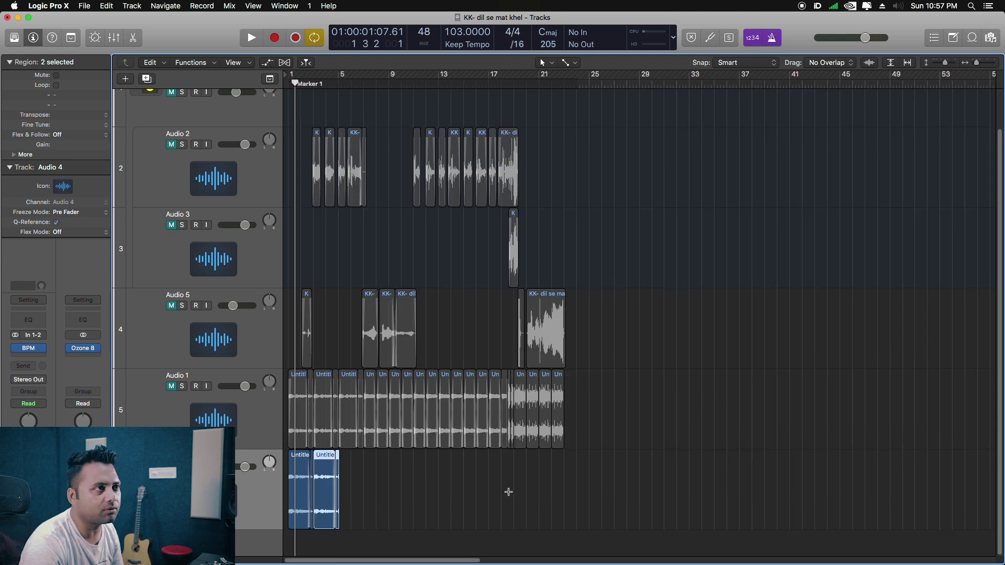
- Turn off cycle mode and play the remaining song on Audio 4 from bar 71 onward
click(317, 40)
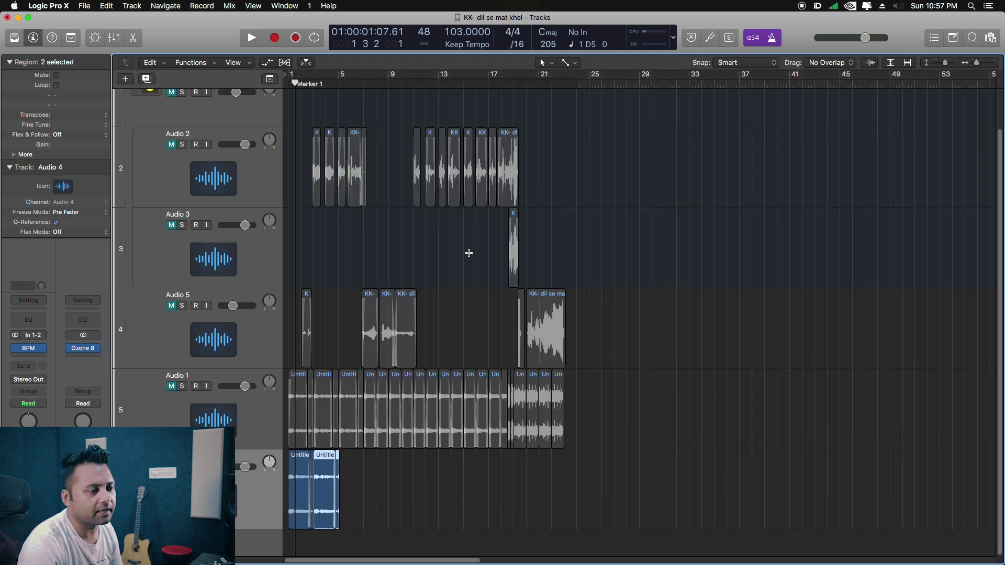
ctrl+alt+click(604, 350)
key(super+Left)
click(541, 83)
ctrl+alt+click(541, 117)
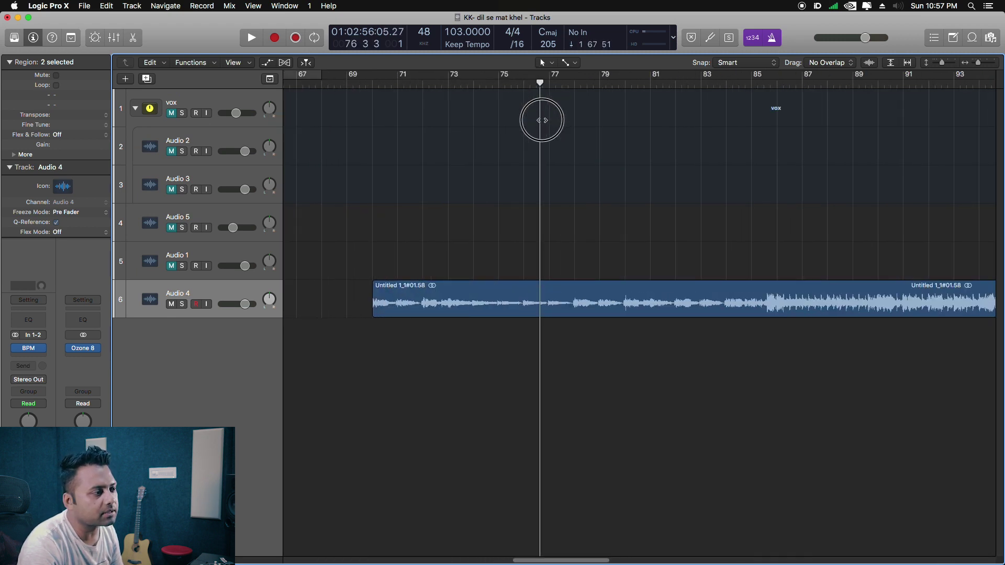
click(414, 85)
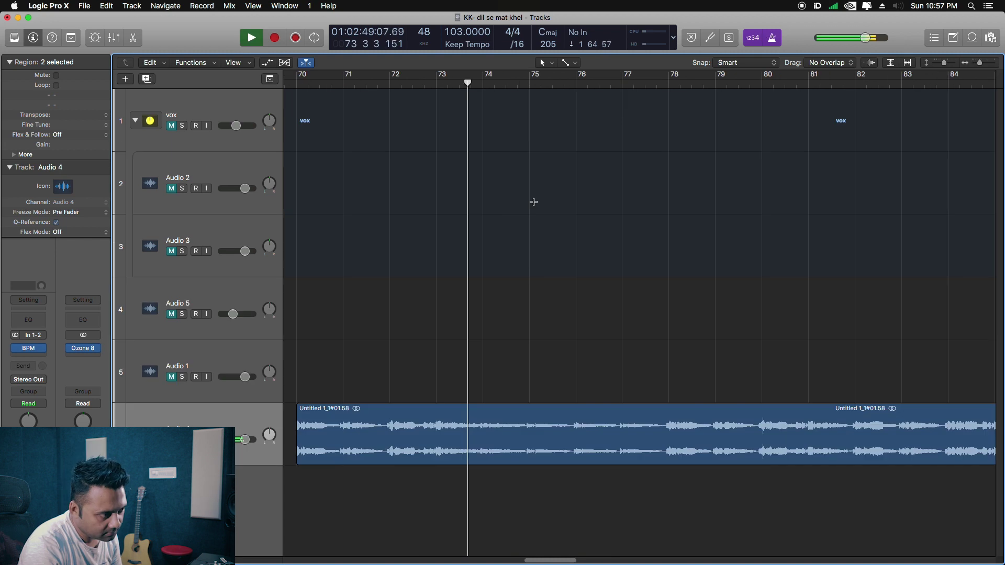
key(super+Right)
key(super+Right)
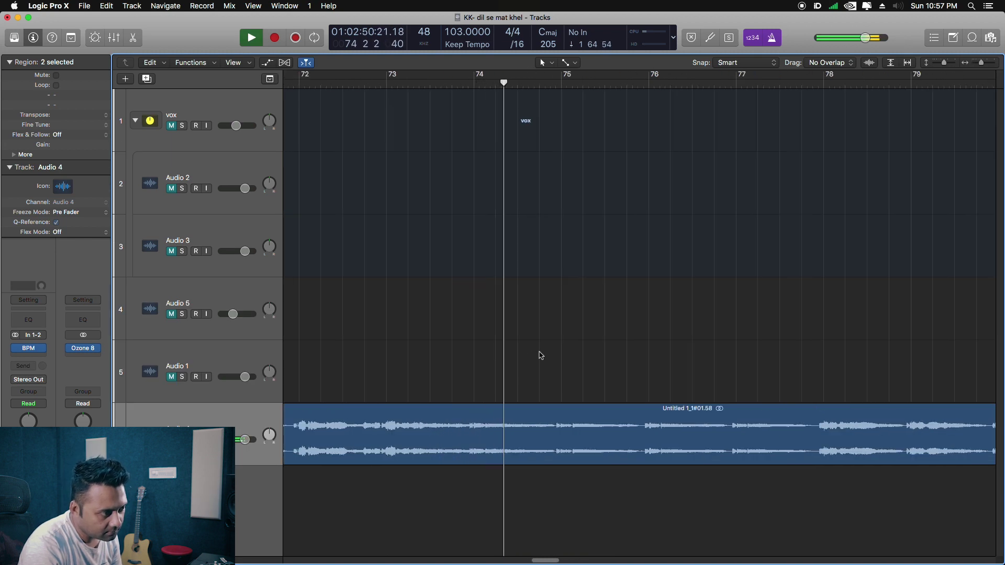
- Separate the section from about bar 74 to bar 78 into its own region and stop playback near its end
super+click(474, 448)
drag(478, 446, 824, 452)
click(819, 455)
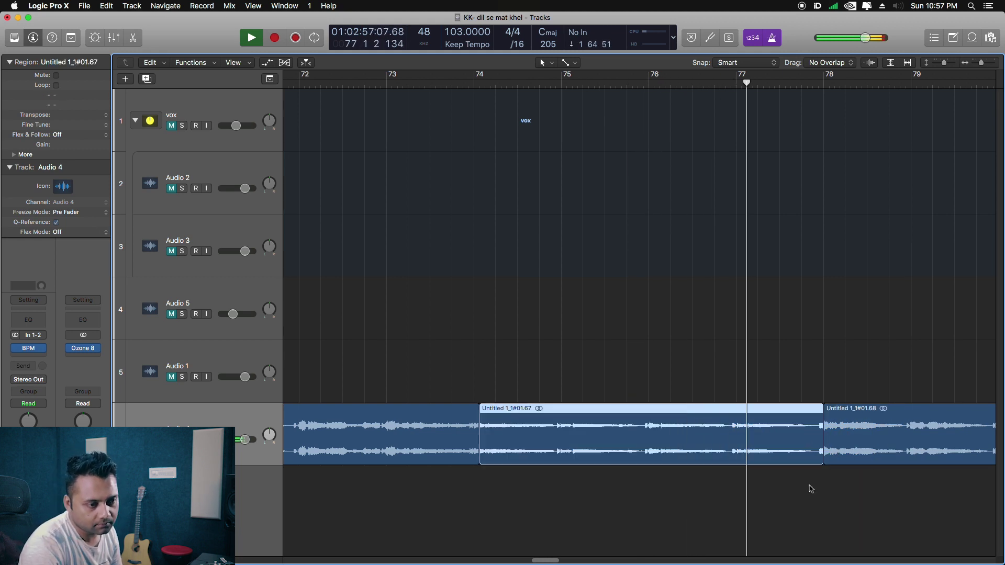
key(space)
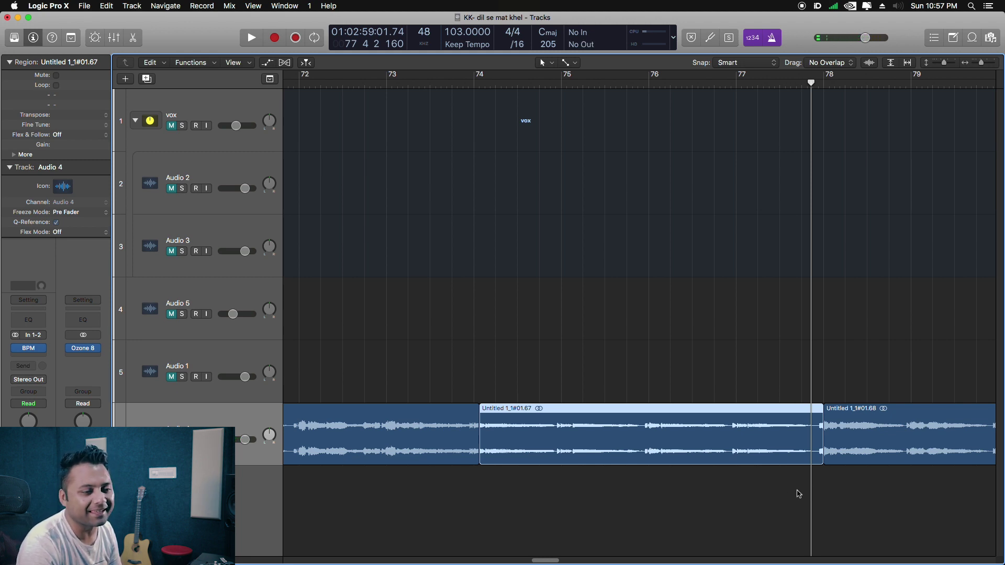
click(801, 494)
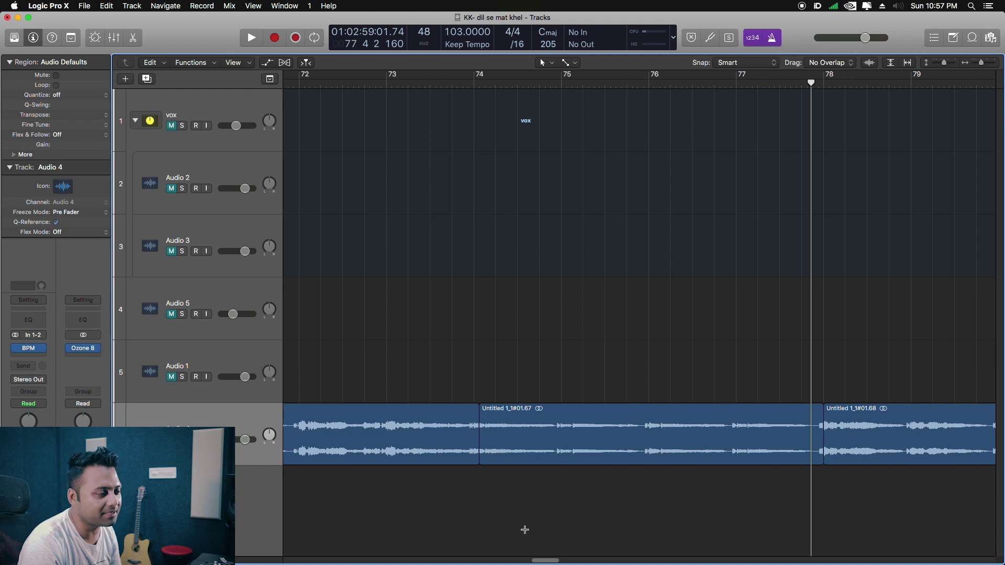
- Extend the separated region's start into bar 73, split it at bar 74 and delete the leftover piece
drag(477, 461, 412, 456)
double_click(474, 453)
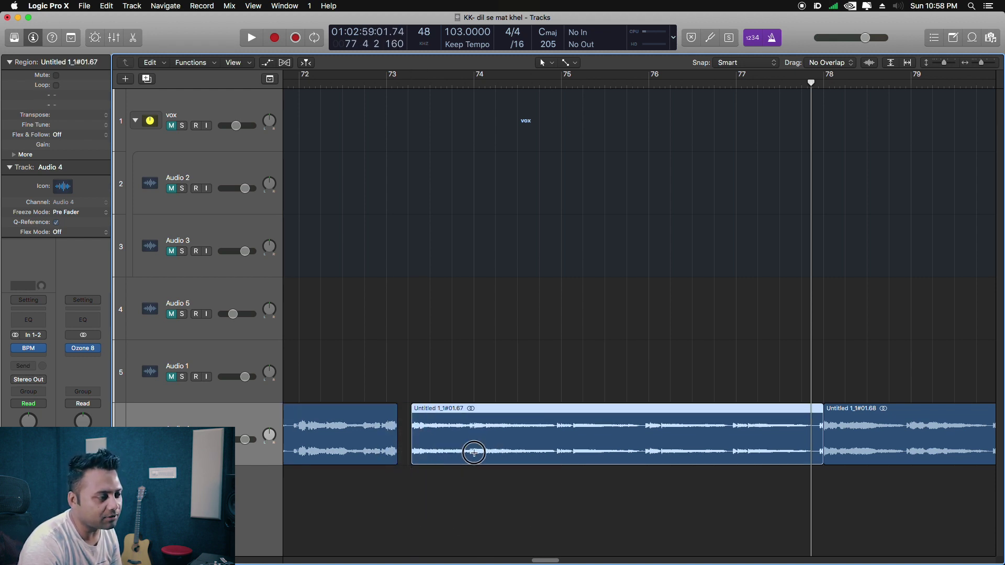
click(448, 414)
key(Delete)
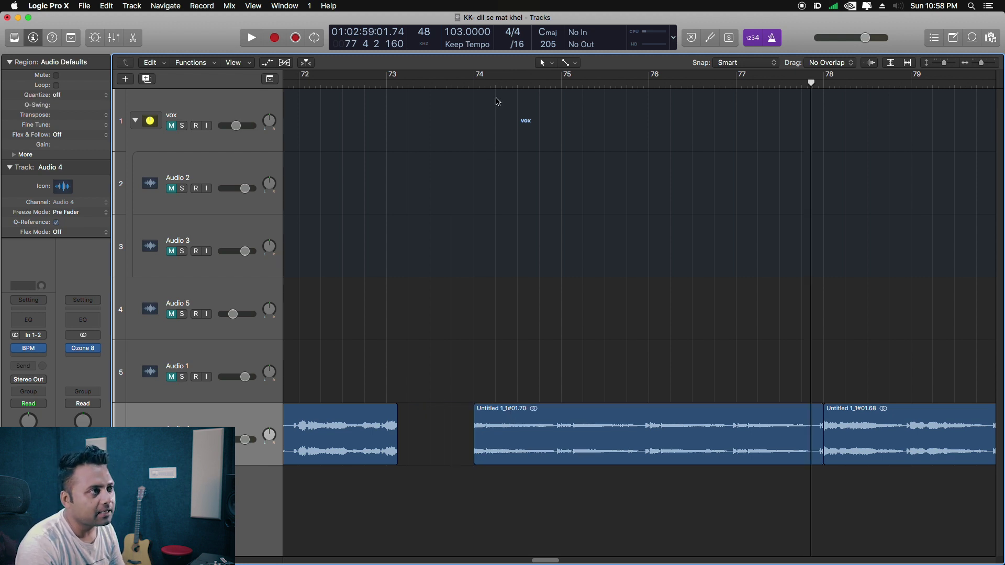
- Set the cycle range to bars 74 to 78 and move the following song region to start at bar 79
click(475, 81)
click(775, 427)
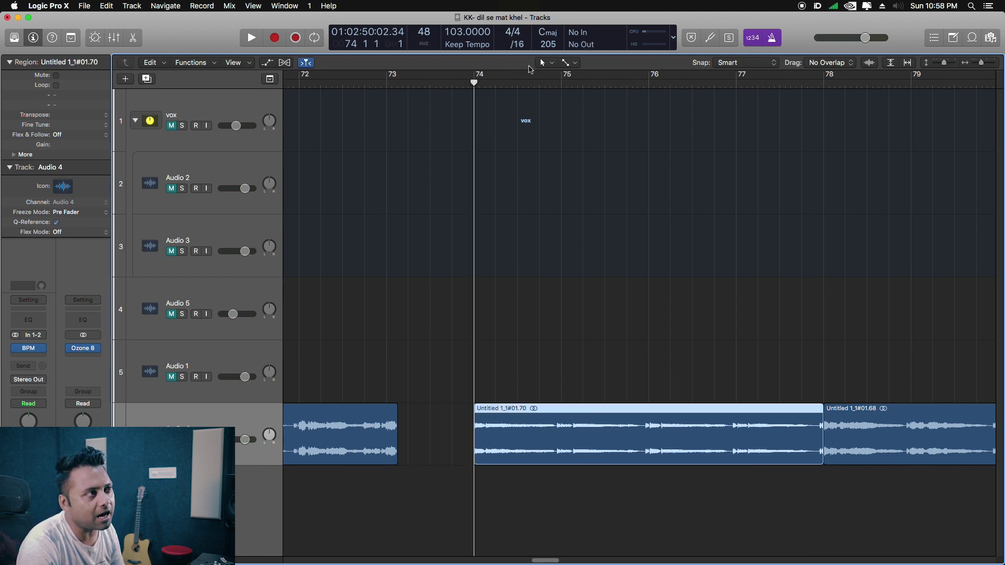
drag(474, 75, 824, 73)
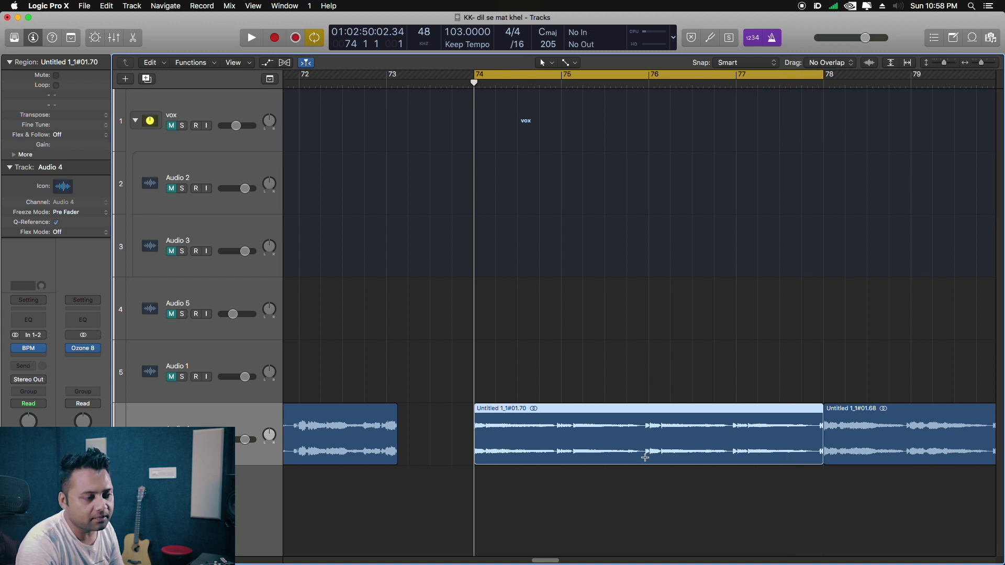
click(749, 477)
drag(903, 408, 952, 410)
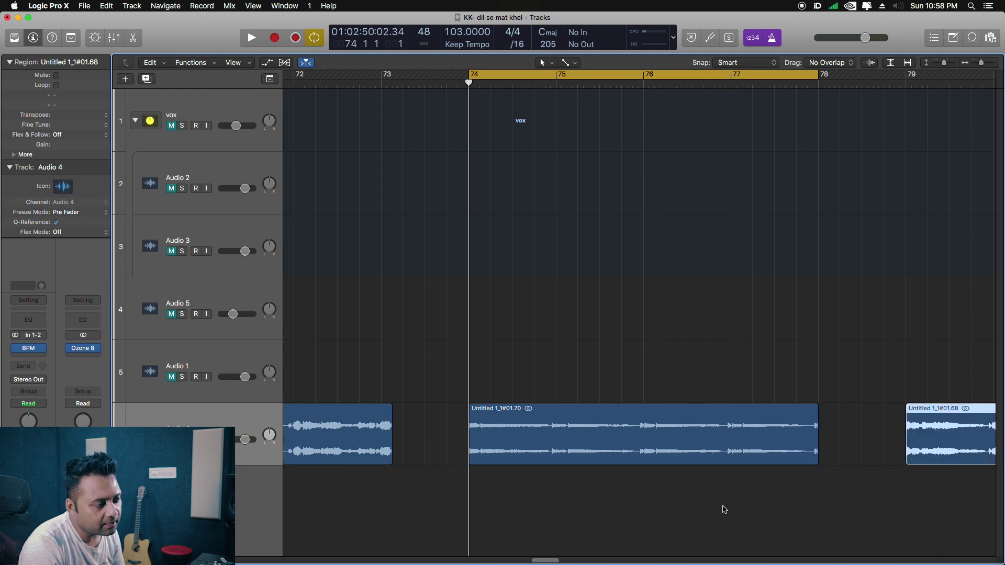
- Listen to the beginning of the cycled section and split its region at bar 75
key(space)
key(space)
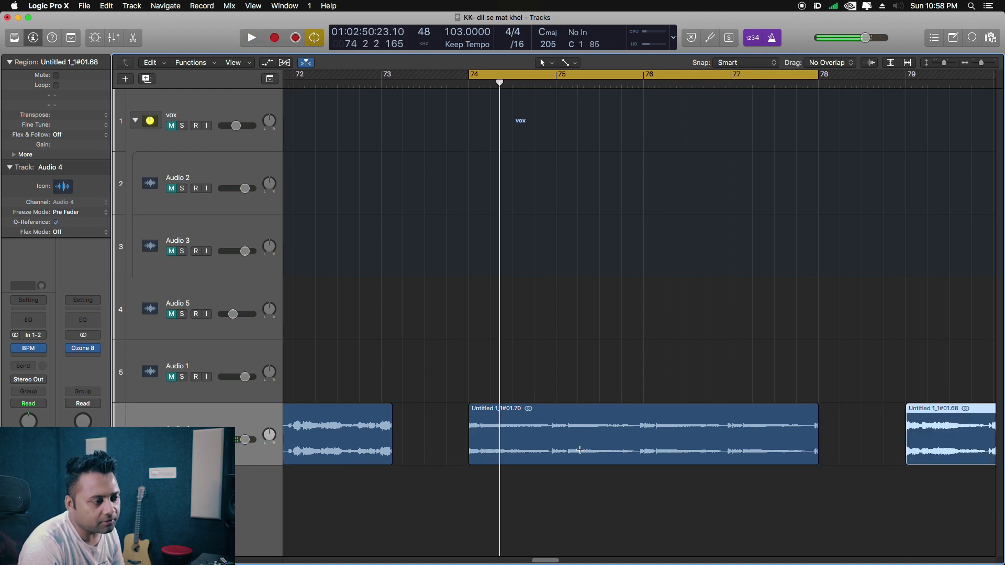
key(space)
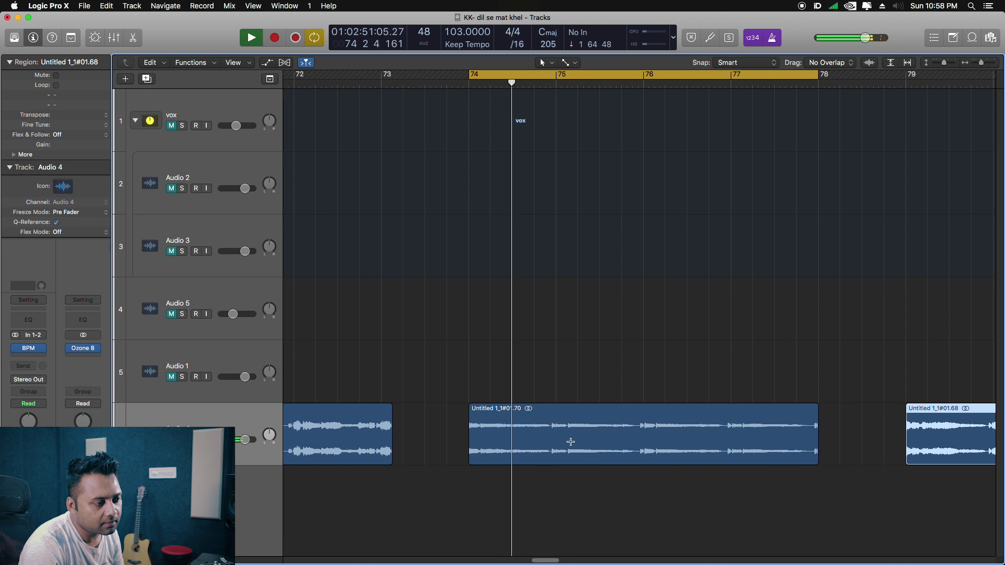
click(556, 443)
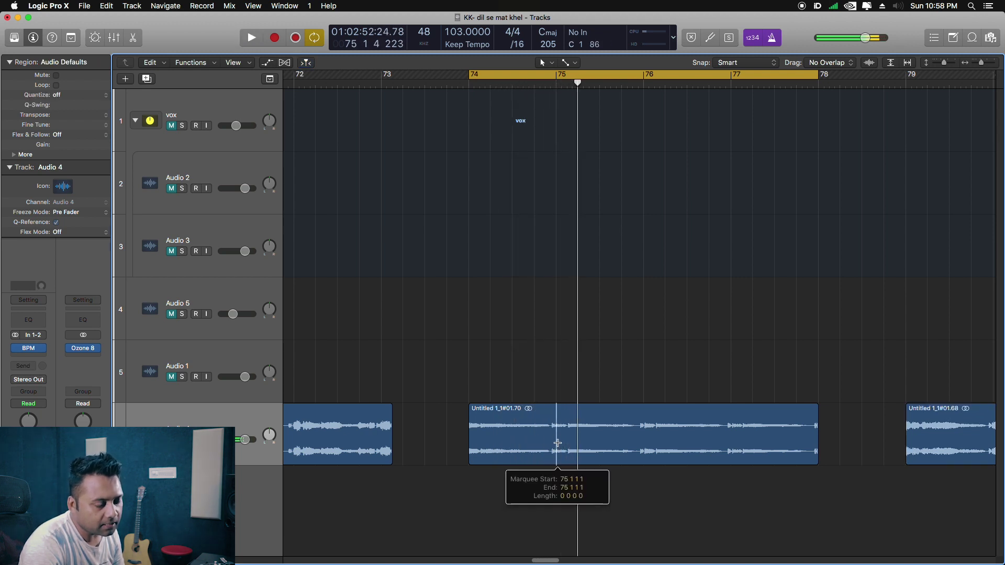
click(557, 444)
- Play the cycled section from bar 74 through bar 77 to check its timing
click(644, 83)
key(space)
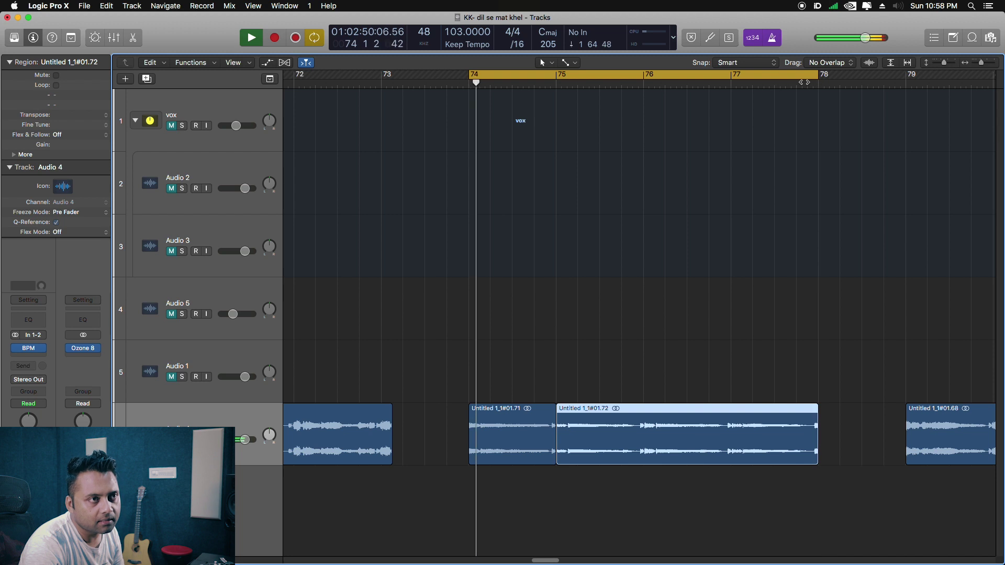
key(space)
- Split the later region at bar 76 and move its bar 75 piece onto bar 77
drag(852, 428, 800, 432)
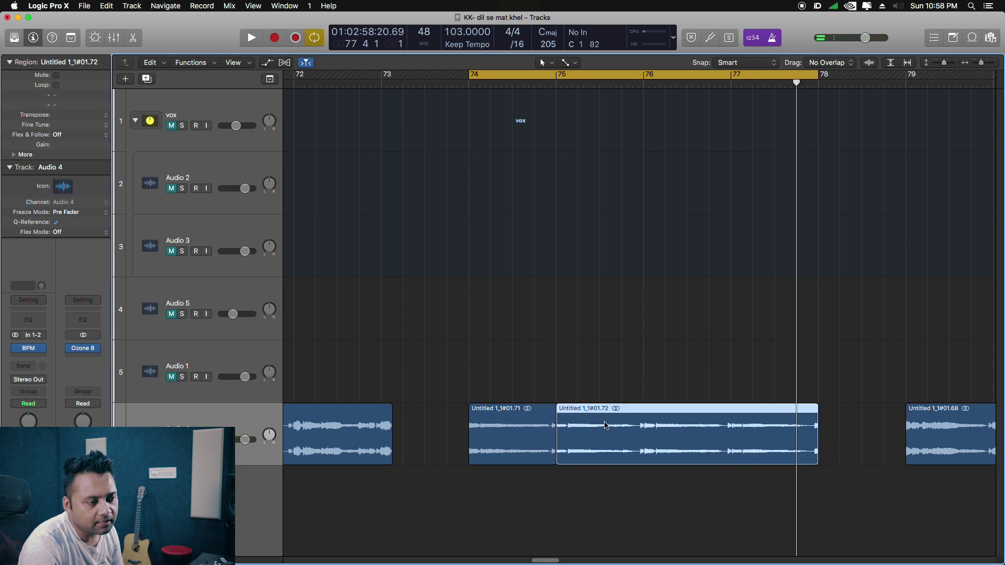
click(644, 441)
drag(573, 408, 749, 412)
- Set the cycle range to the two regions in bars 76 to 78 and delete the leftover region in bar 74
drag(619, 399, 841, 433)
key(u)
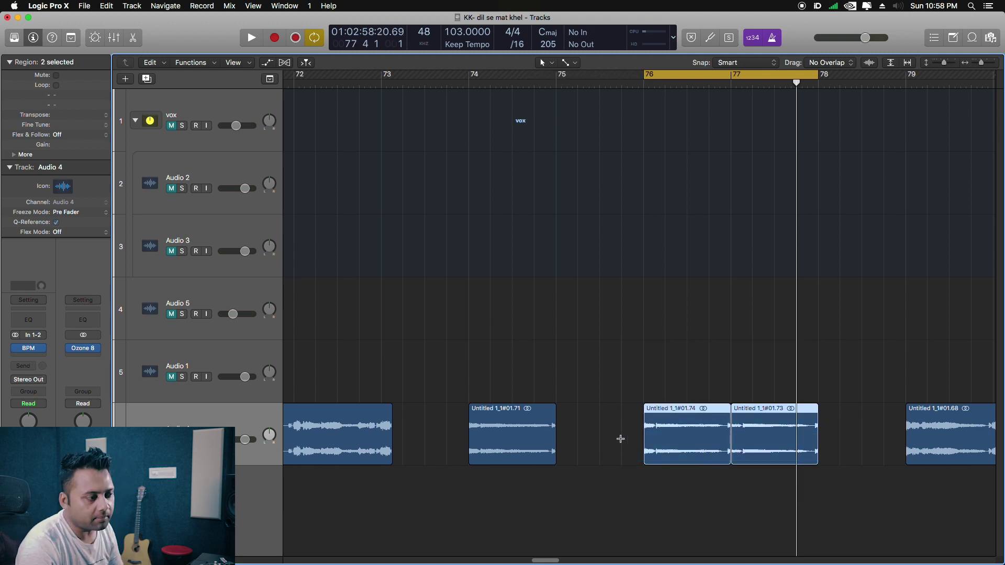
drag(453, 415, 523, 516)
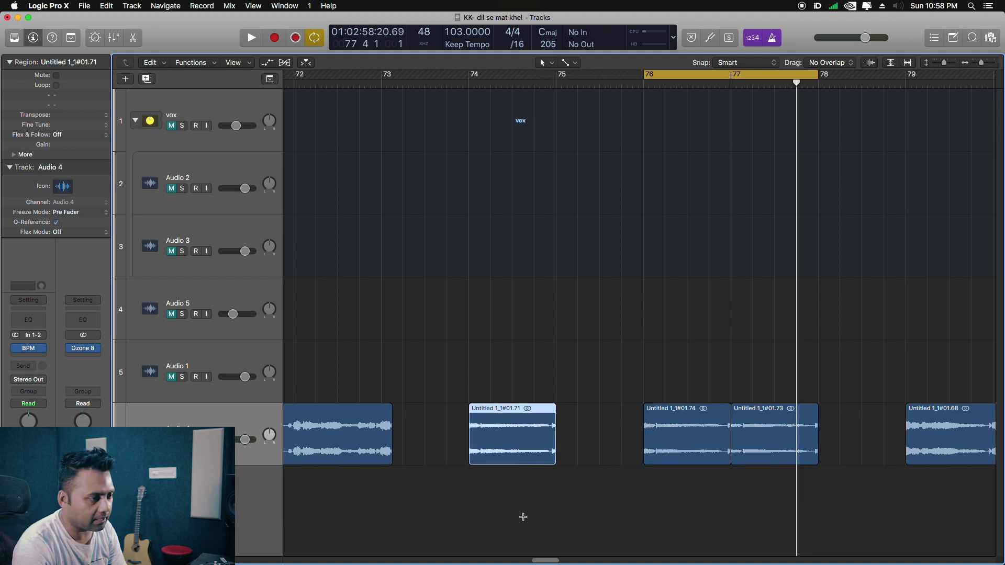
key(Delete)
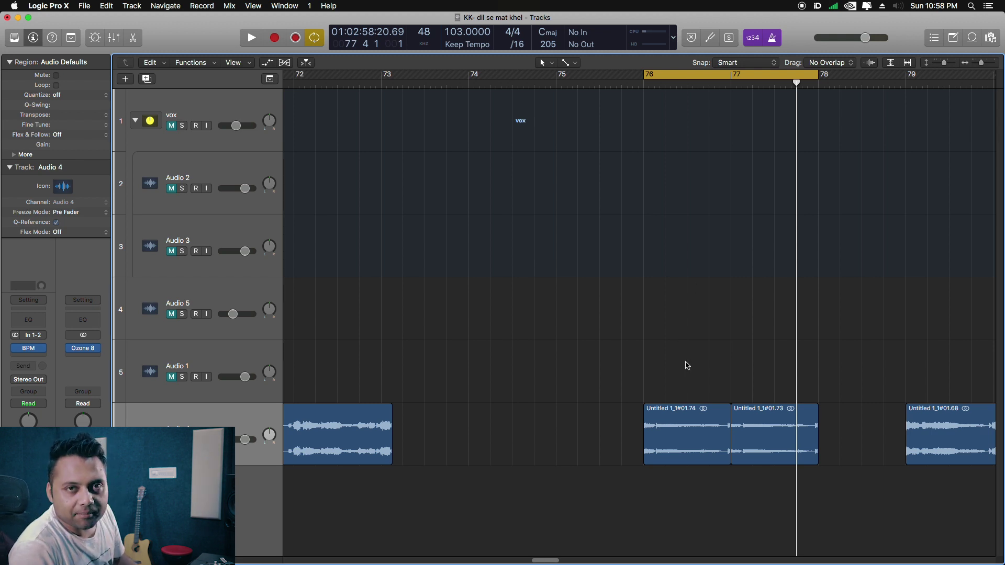
- Audition the cycled two-bar section in bars 76 to 78 and delete the leftover region ending near bar 73
key(space)
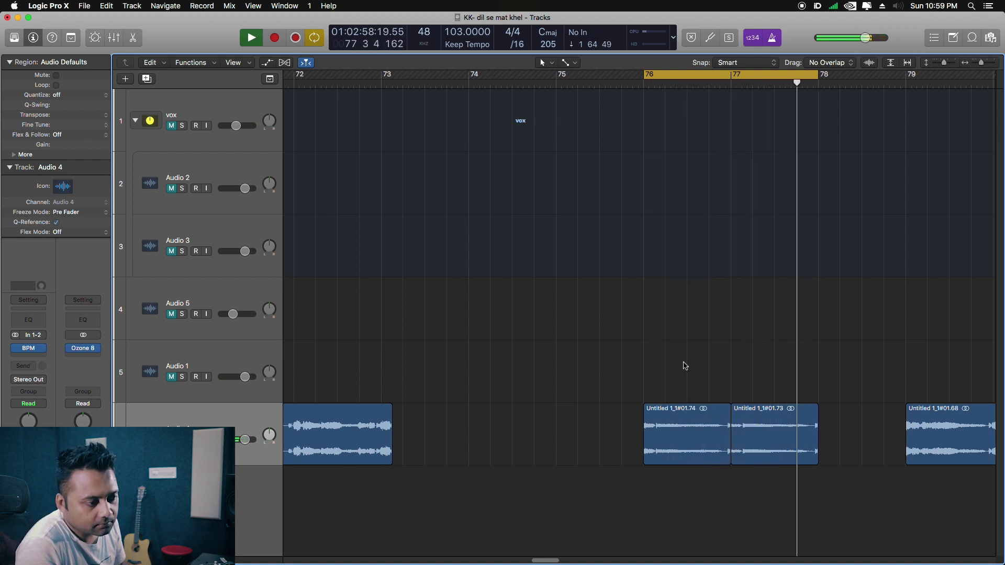
key(space)
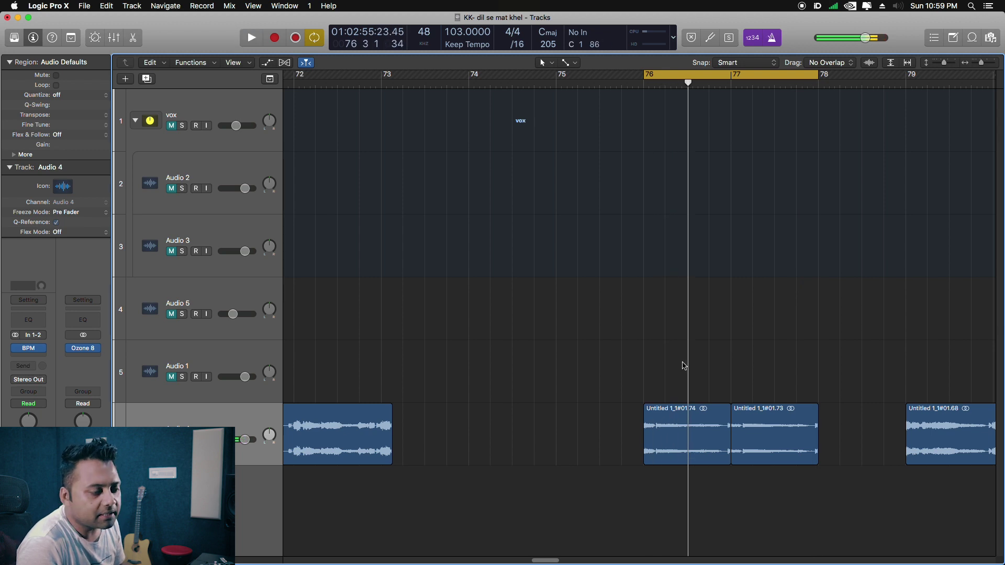
drag(849, 429, 691, 474)
click(375, 426)
key(Delete)
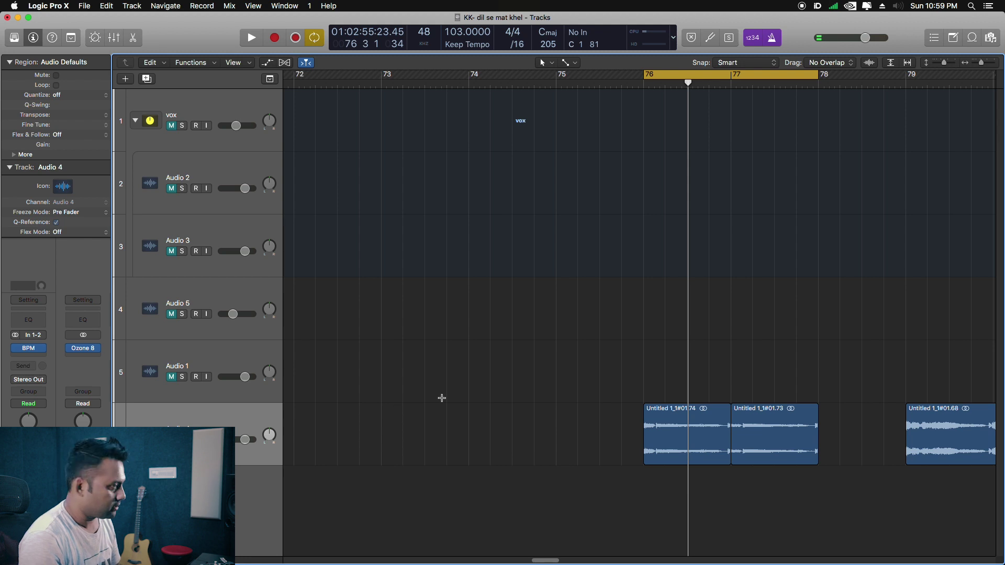
- Copy the two regions in bars 76 to 78 to the start of the Audio 4 track, behind its opening regions
key(super+Left)
key(super+Left)
key(super+Left)
key(super+Left)
drag(645, 419, 693, 514)
drag(692, 440, 329, 440)
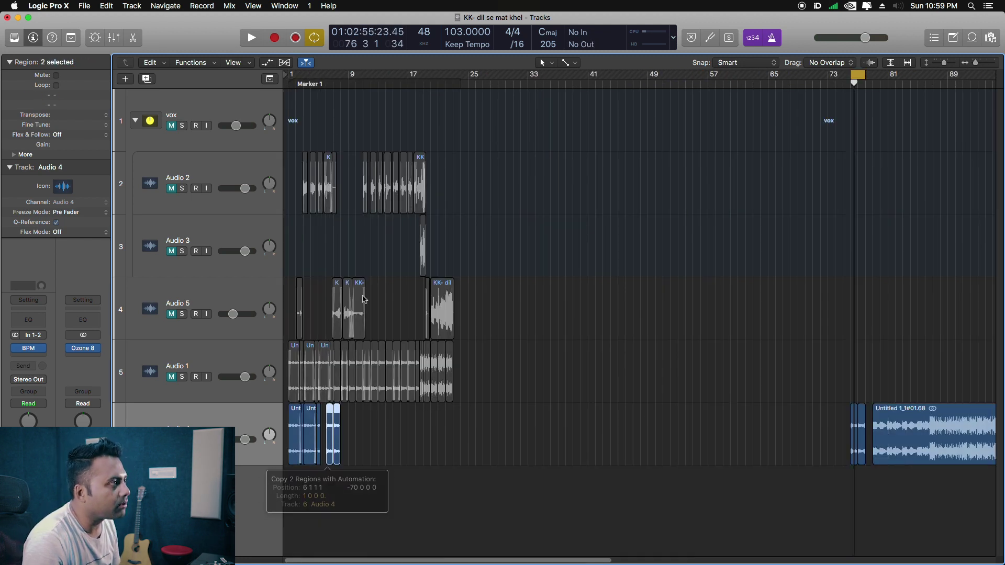
shift+click(289, 95)
- Duplicate the copied two-bar pair so it fills bars 5 to 9 of Audio 4, and select all the assembled regions
key(super+Right)
key(super+Right)
key(super+Right)
key(super+Right)
drag(630, 417, 703, 424)
key(super+Left)
key(super+Left)
key(super+Left)
drag(526, 423, 251, 471)
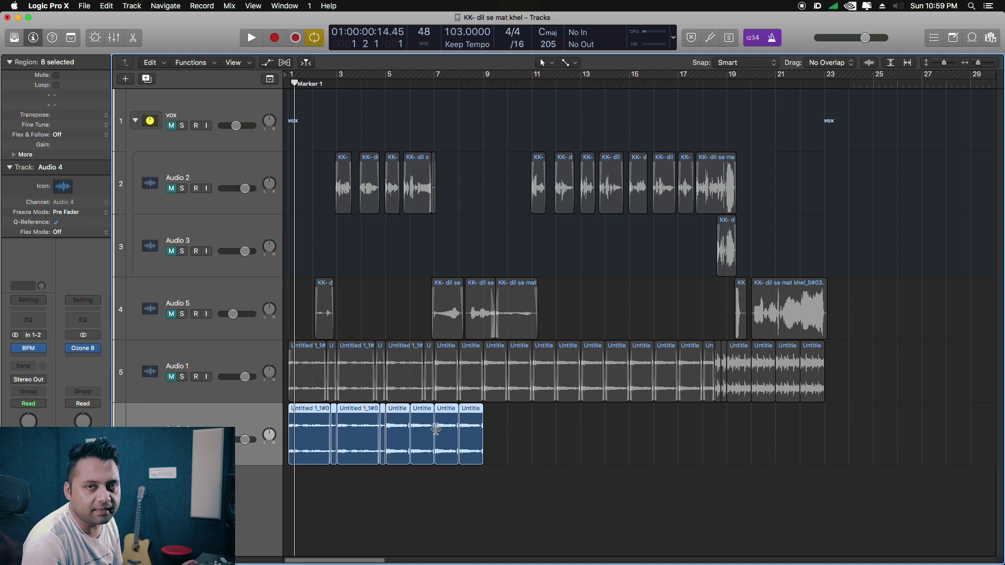
- Delete the original loop regions in bars 76 to 78 of Audio 4
key(super+Left)
key(super+Left)
key(super+Left)
key(super+Left)
drag(576, 410, 607, 520)
key(Delete)
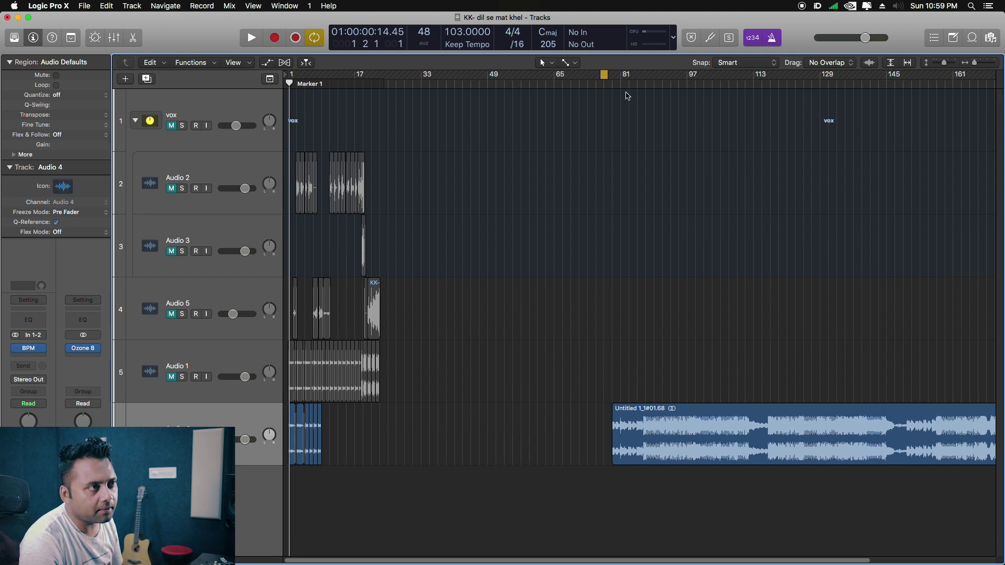
- Turn off the cycle range and play the long remaining region around bar 87 to locate the next section
click(605, 76)
click(662, 84)
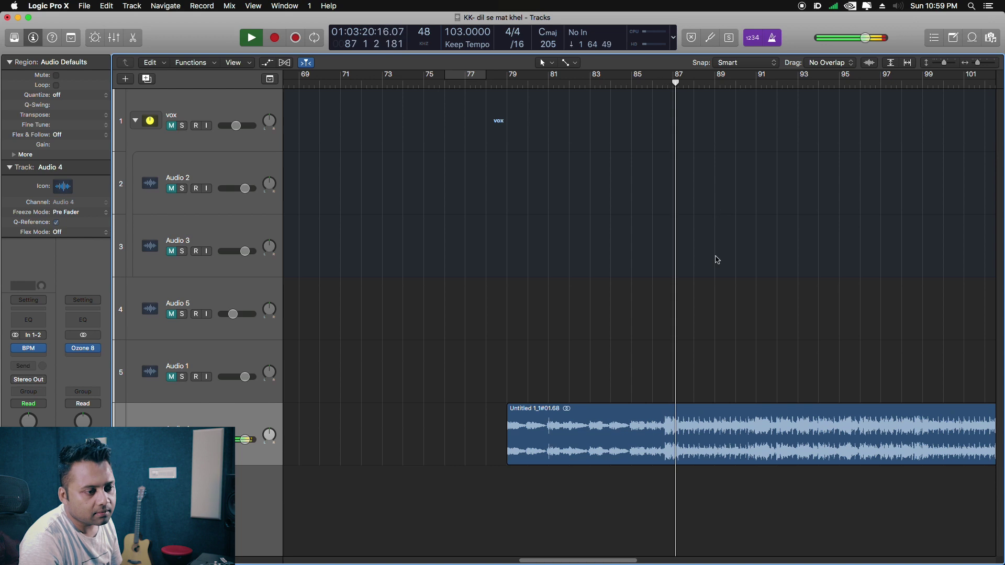
scroll(717, 261, up, 3)
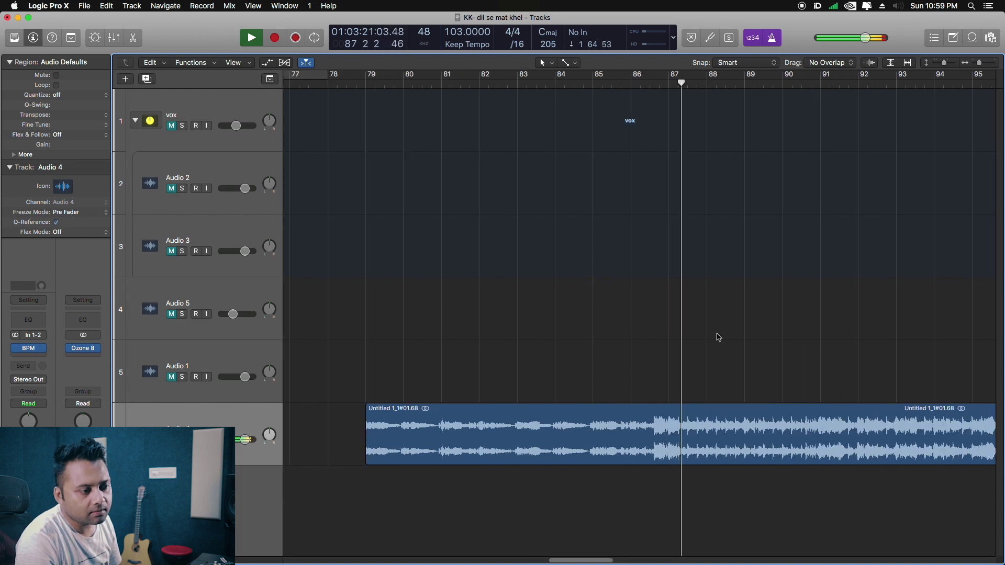
key(space)
- Split the long region at bars 87 and 91 and play the separated section from bar 87
drag(669, 446, 820, 447)
click(805, 415)
click(668, 83)
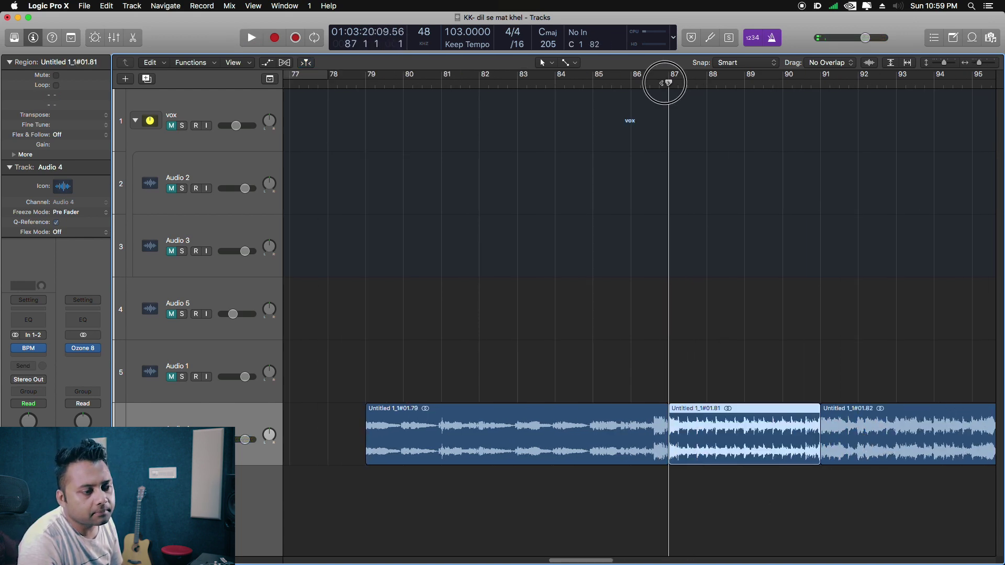
key(space)
key(super+Right)
key(super+Right)
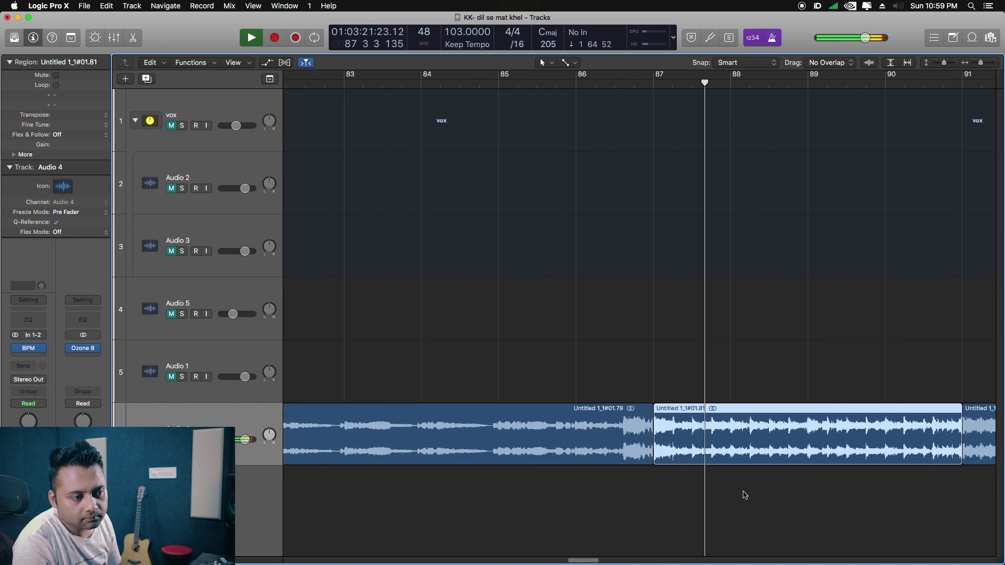
- Isolate bars 88 to 90 as their own region and delete the two regions before bar 88
drag(733, 446, 887, 448)
click(866, 419)
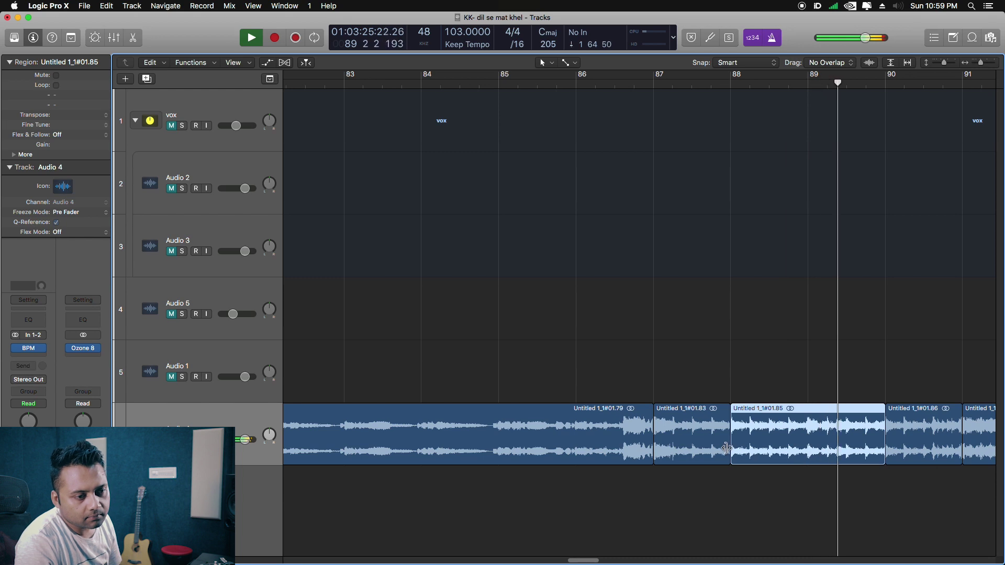
drag(577, 560, 587, 560)
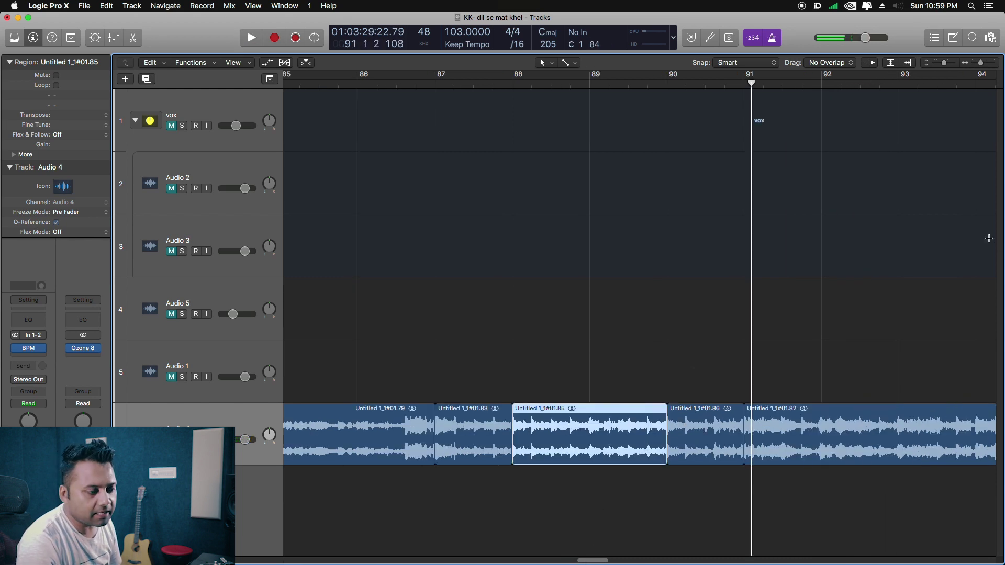
drag(466, 471, 345, 430)
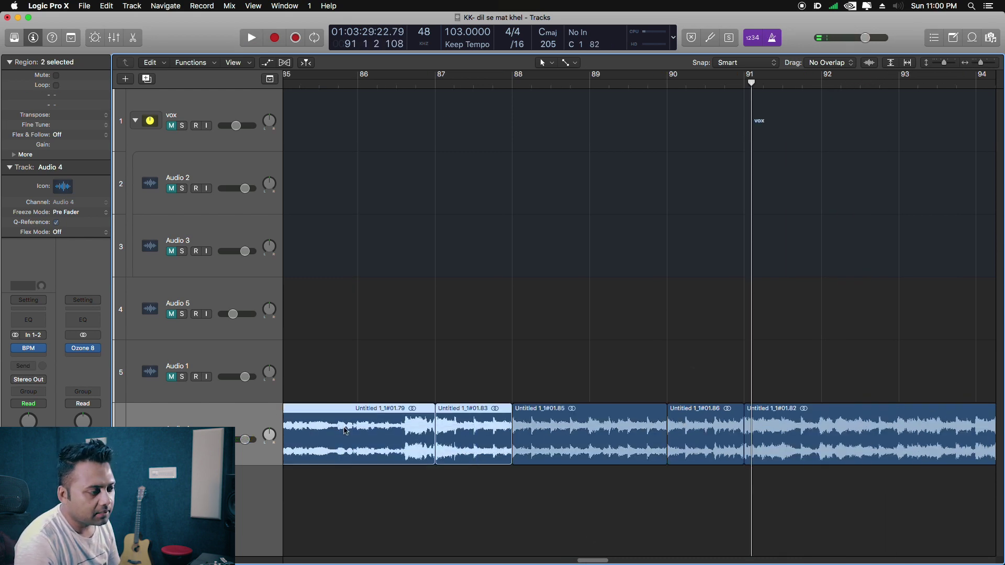
key(Delete)
- Split the two-bar region at bar 89, move its second half to bar 87, and cycle-play bars 87 to 89
double_click(590, 448)
drag(639, 421, 486, 420)
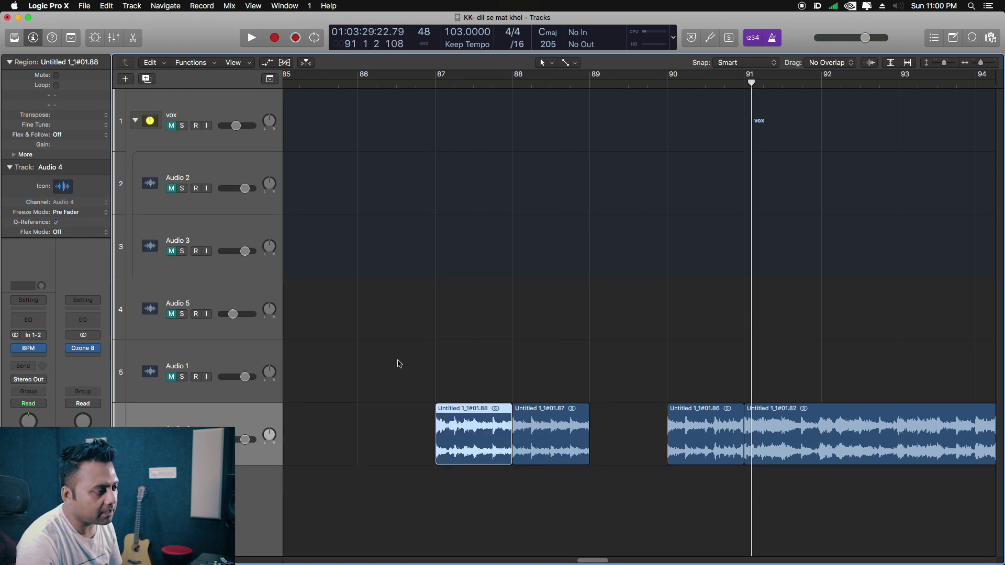
drag(415, 408, 582, 450)
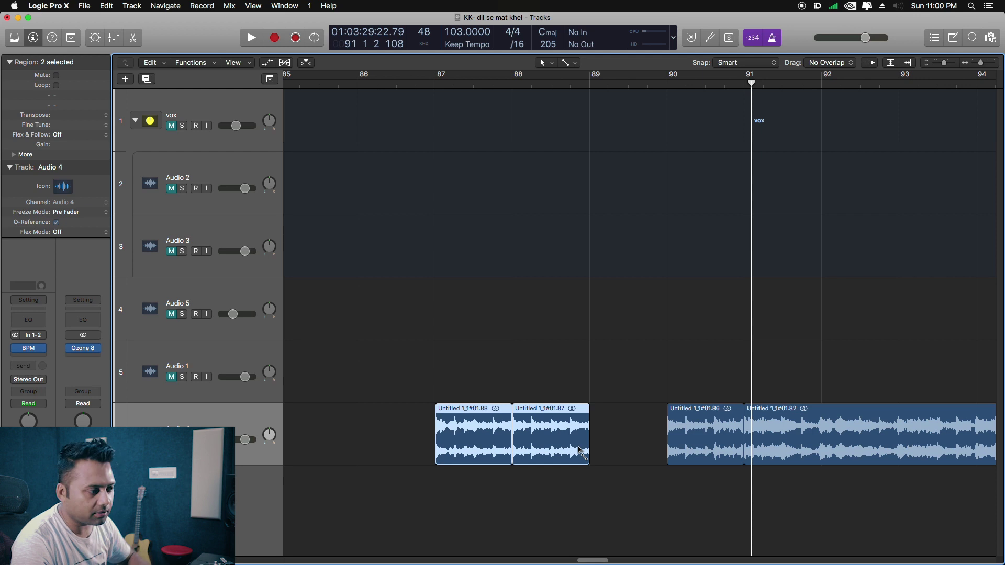
key(u)
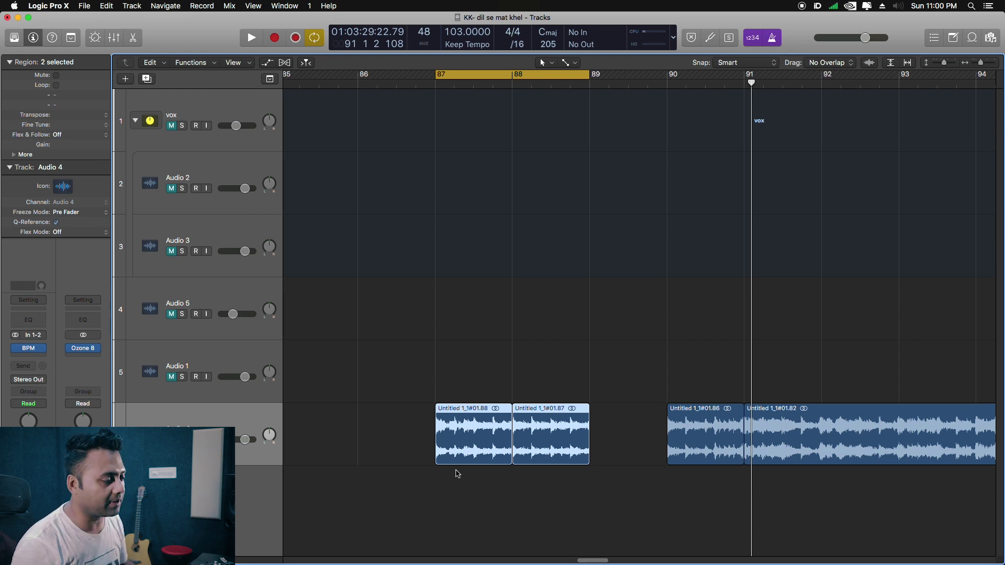
key(space)
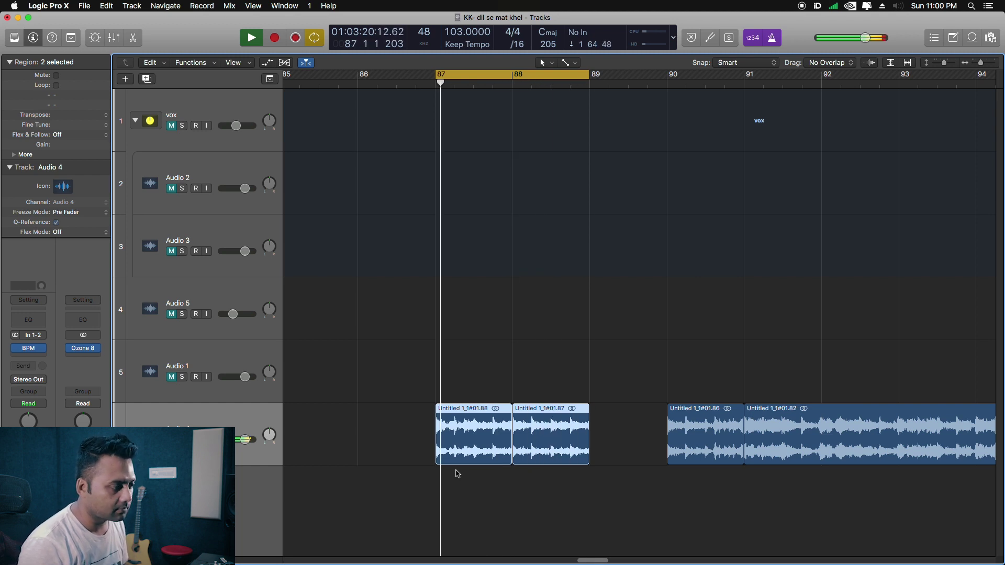
key(space)
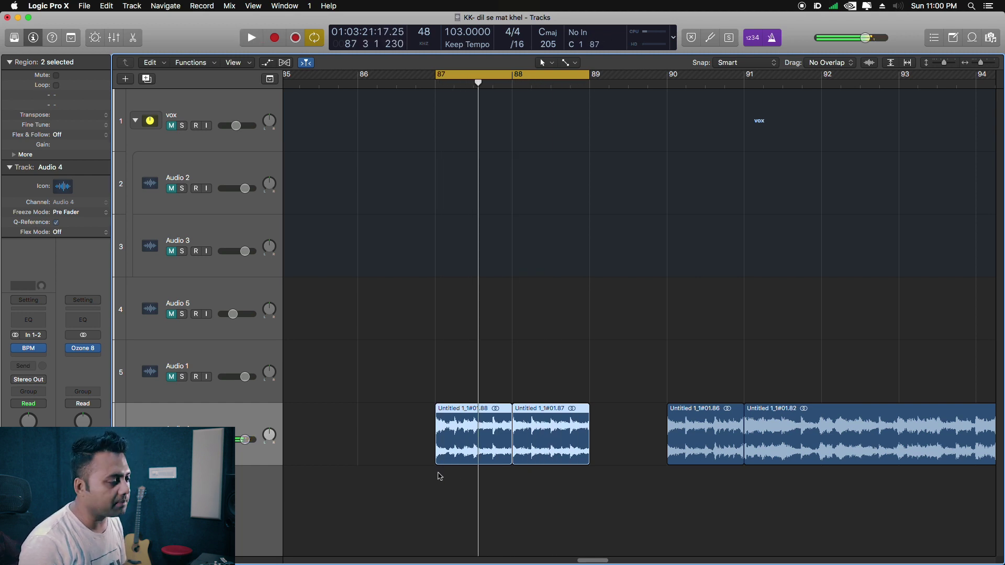
- Copy the two regions in bars 87 to 89 to bar 19 of Audio 4 and return the playhead to the start
key(z)
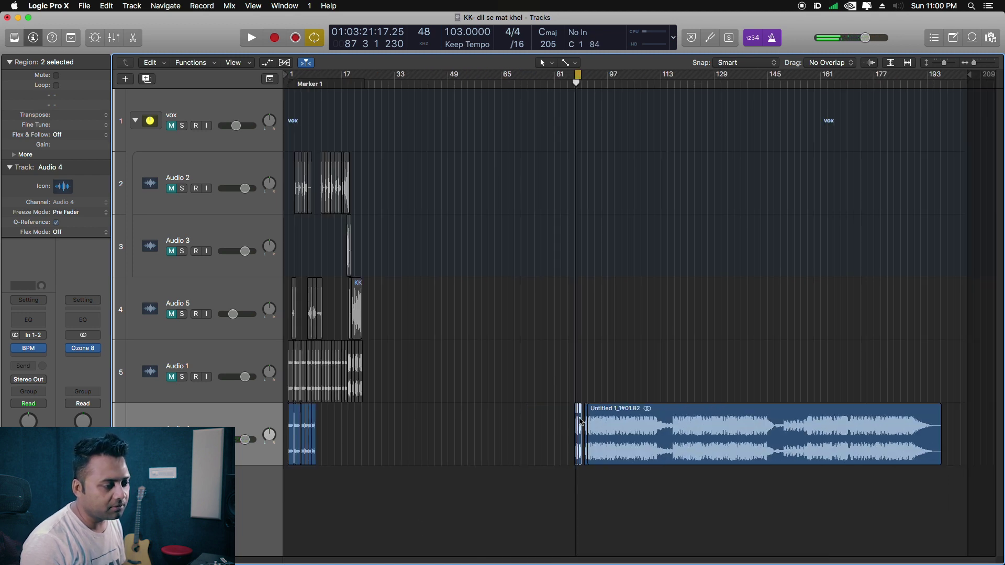
drag(578, 419, 352, 424)
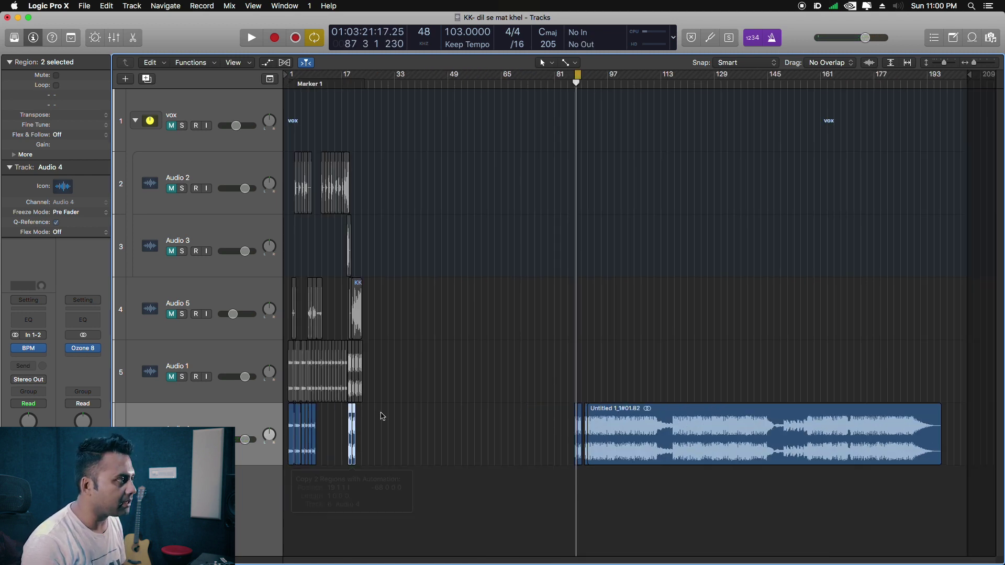
drag(288, 84, 286, 119)
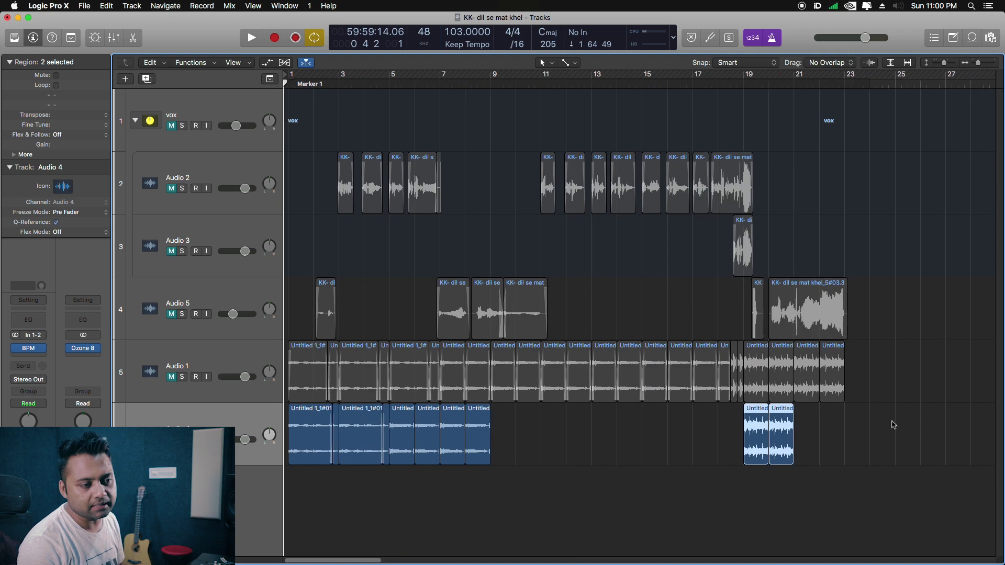
- Duplicate the bar 19 pair up to bar 23 and fill bars 9 to 19 with copies of the earlier loop
drag(759, 421, 809, 436)
drag(558, 416, 405, 438)
drag(519, 427, 654, 425)
click(672, 478)
drag(417, 412, 404, 428)
click(353, 428)
click(568, 484)
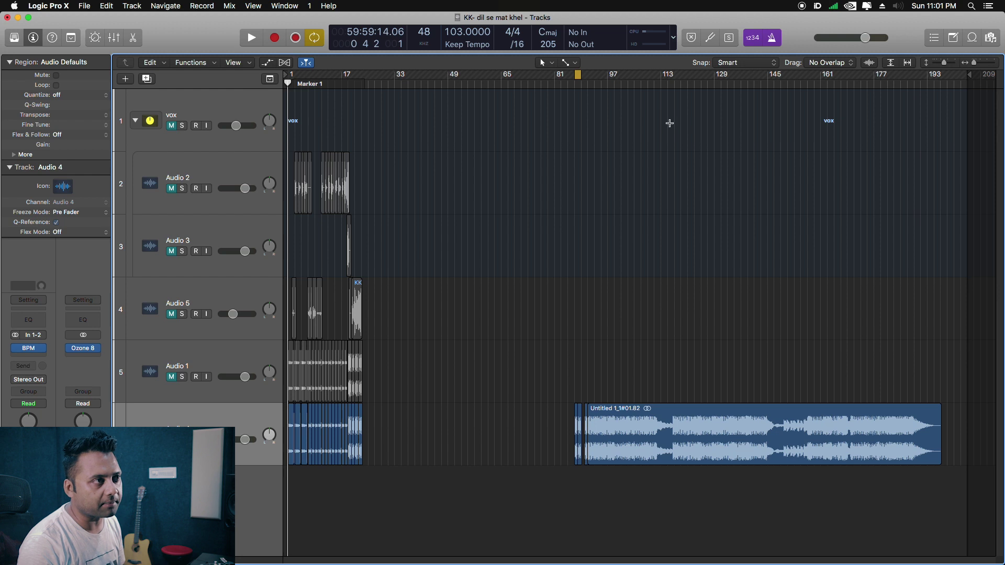
- Play the source audio from bar 90 to find the transition piece
click(621, 80)
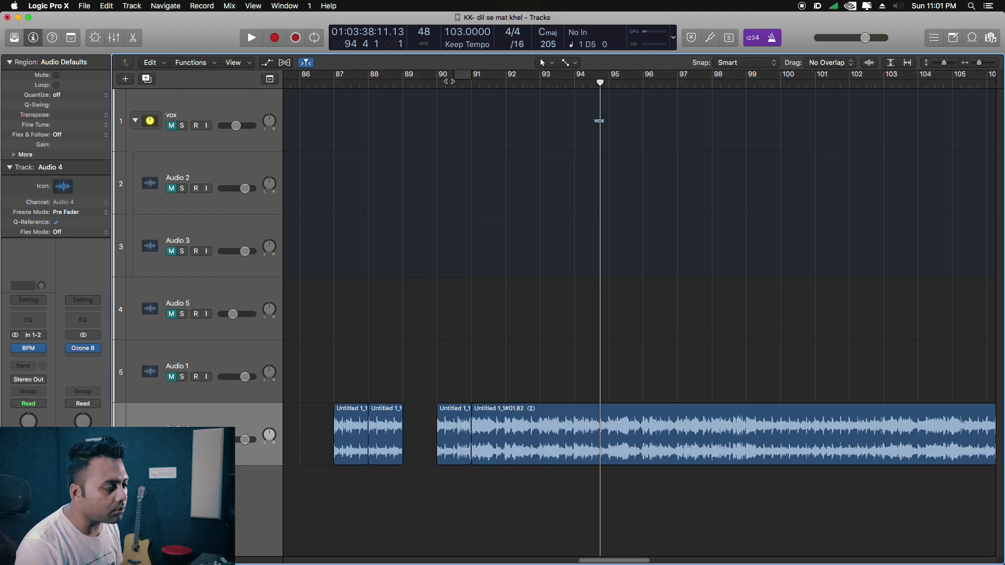
click(451, 81)
key(super+Right)
key(super+Right)
key(super+Right)
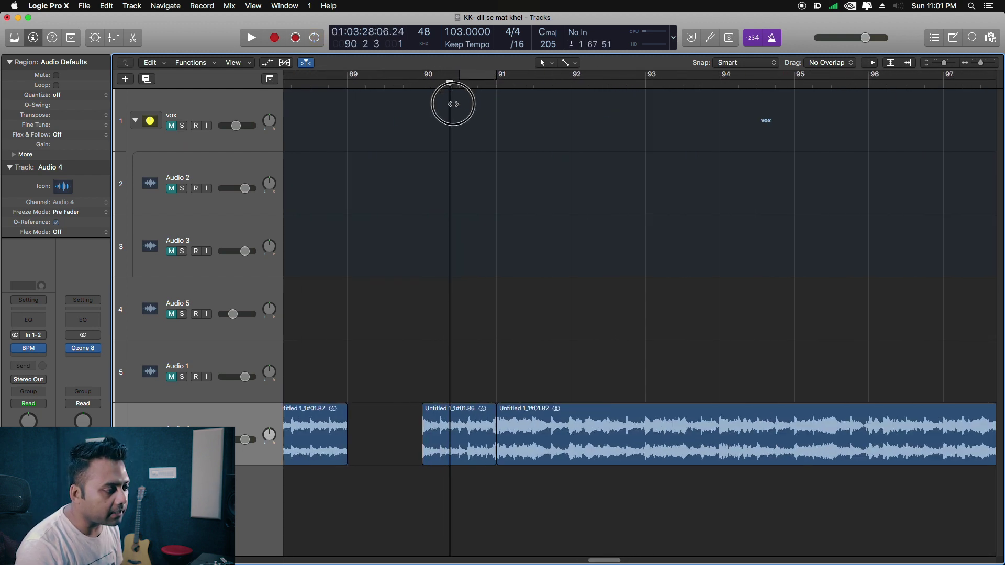
key(space)
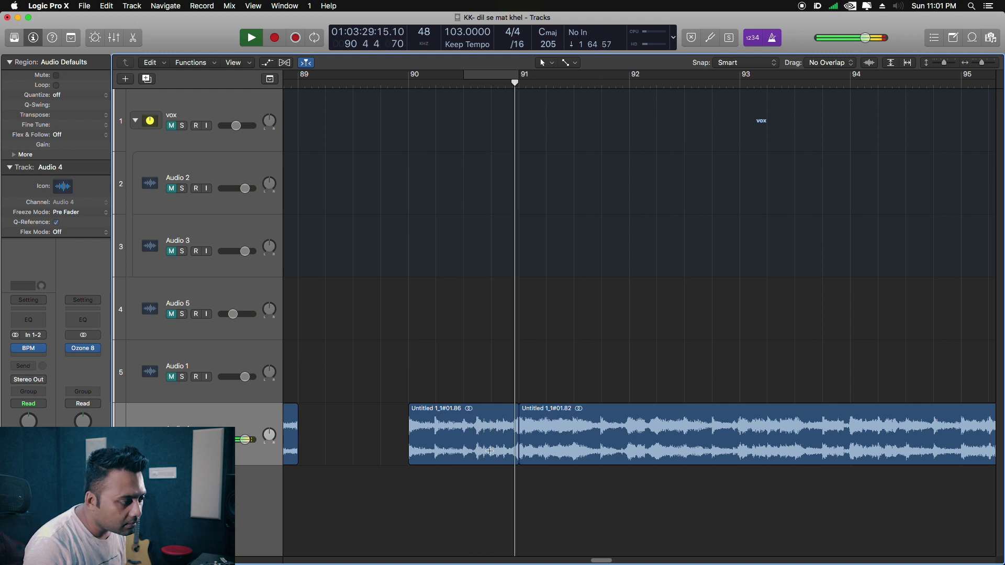
- Isolate the second half of bar 90 by splitting it off, moving the following region to bar 92 and deleting the first half
click(461, 448)
click(464, 448)
click(463, 448)
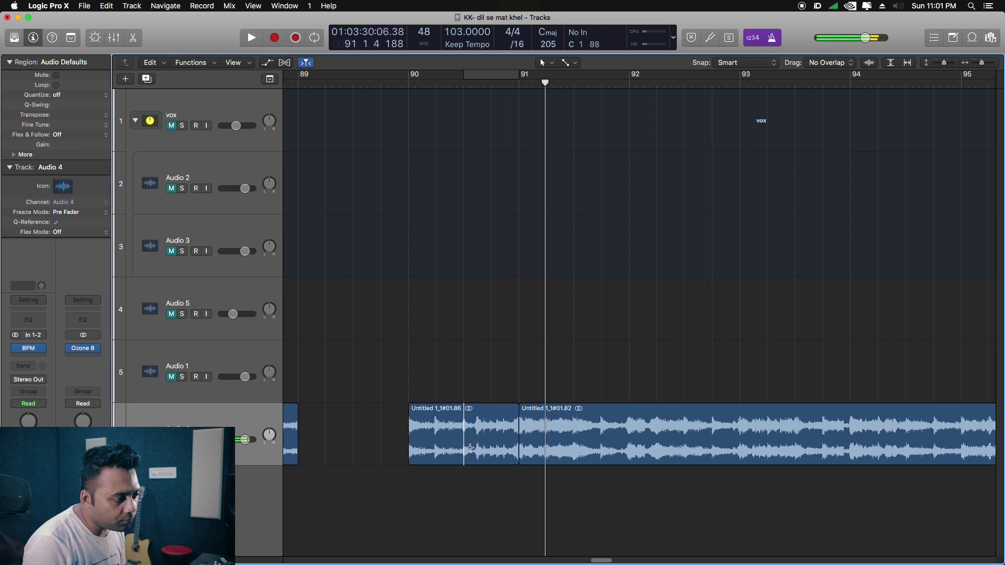
double_click(464, 450)
drag(548, 424, 541, 453)
click(405, 420)
click(430, 421)
key(Delete)
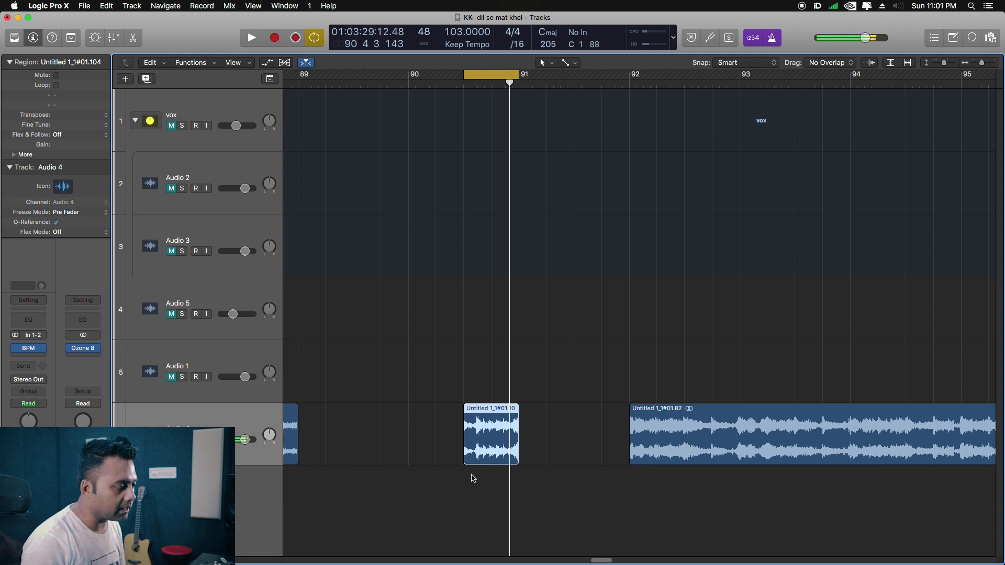
- Play the assembled Audio 4 track from bar 18 to check the change into the section at bar 19
key(super+Left)
key(super+Left)
key(super+Left)
key(super+Left)
key(super+Left)
key(super+Left)
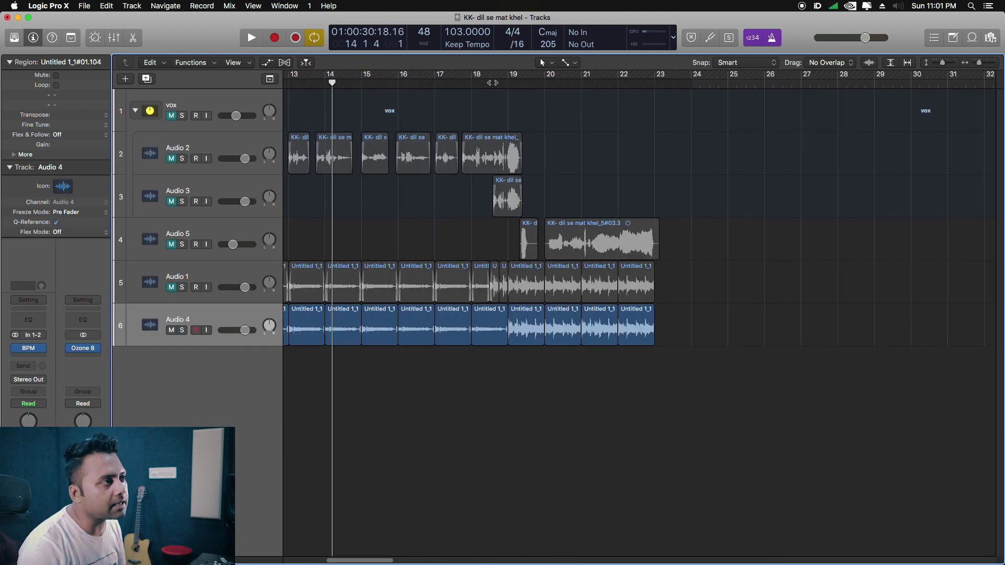
click(471, 82)
scroll(471, 82, up, 2)
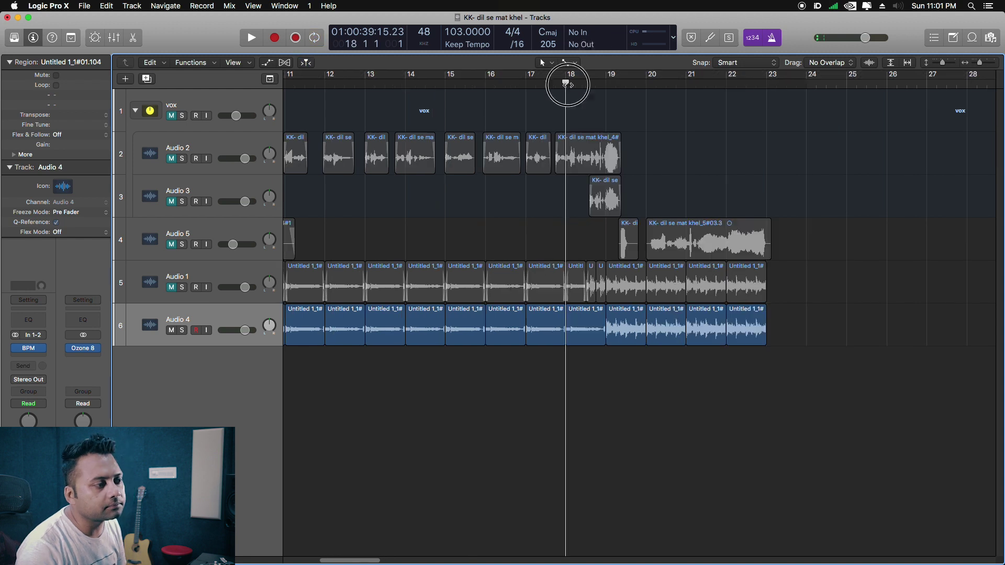
key(space)
scroll(612, 257, up, 3)
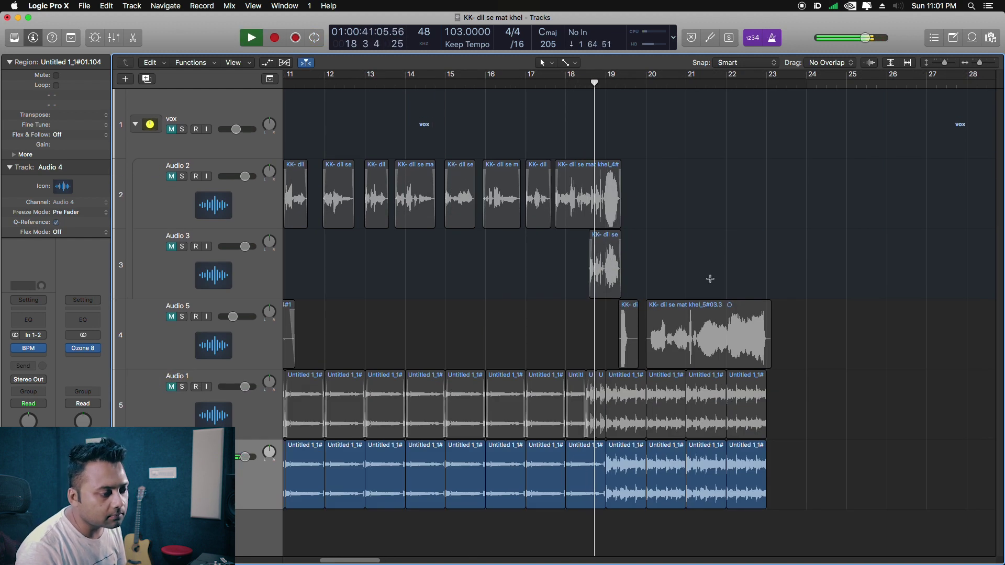
key(space)
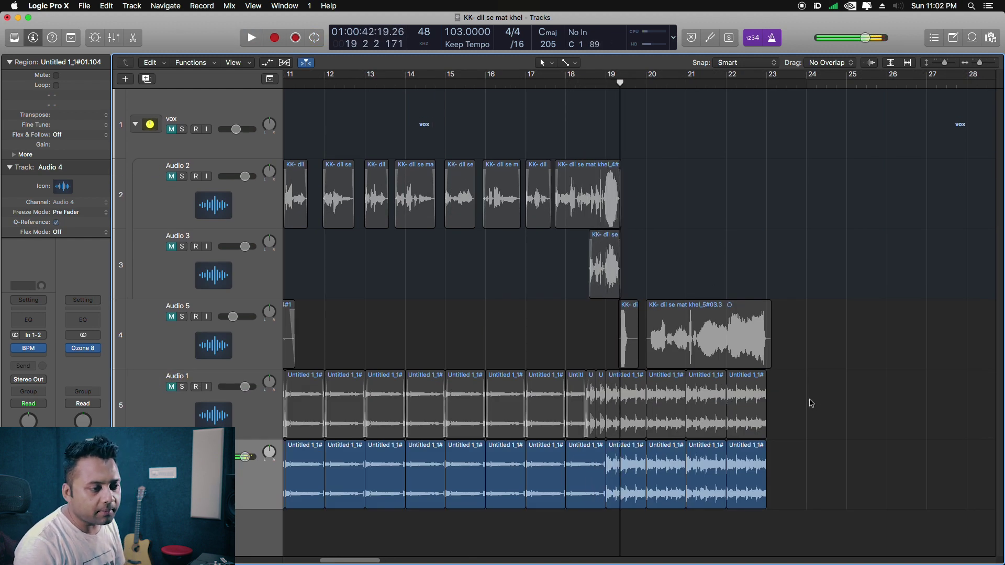
- Place the half-bar region over the second half of bar 18 on Audio 4 and play the transition into bar 19
scroll(811, 403, down, 5)
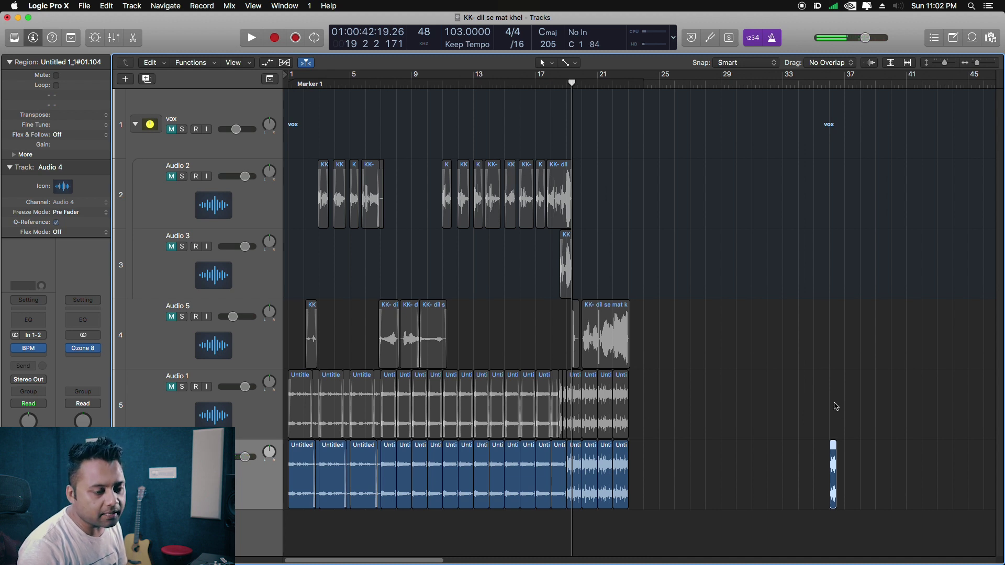
drag(557, 85, 557, 99)
drag(941, 460, 567, 461)
key(space)
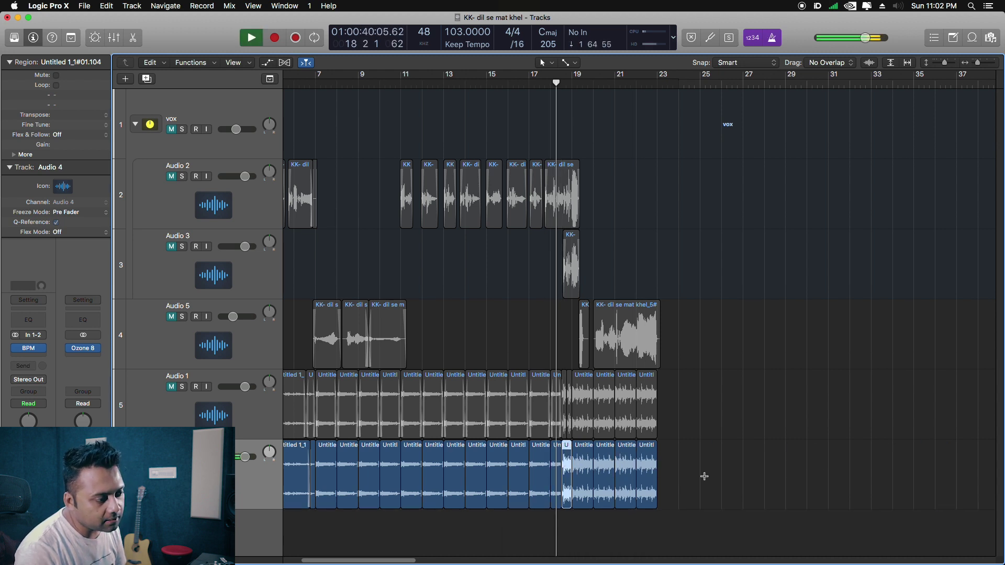
key(super+Right)
key(super+Right)
key(super+Right)
key(super+Right)
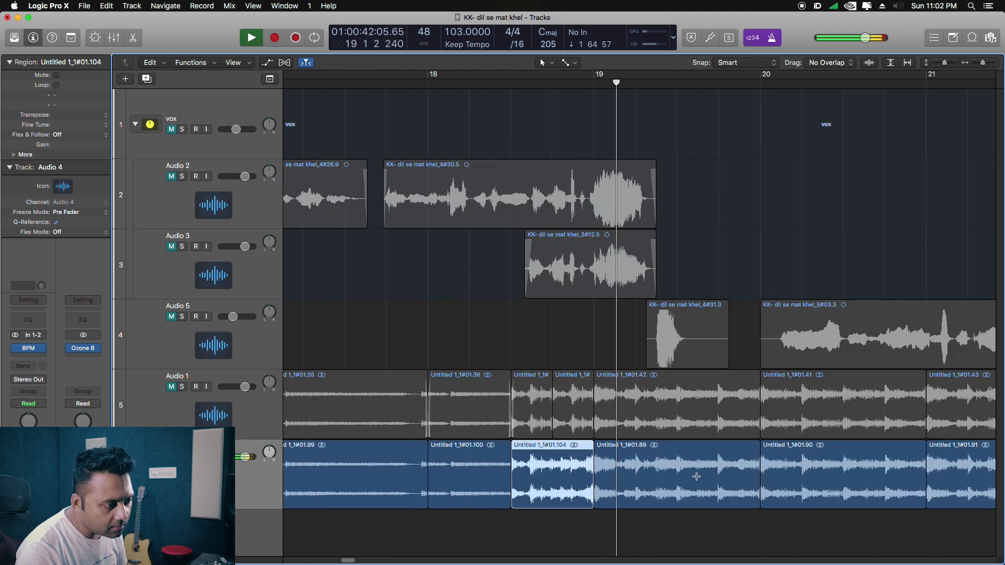
key(space)
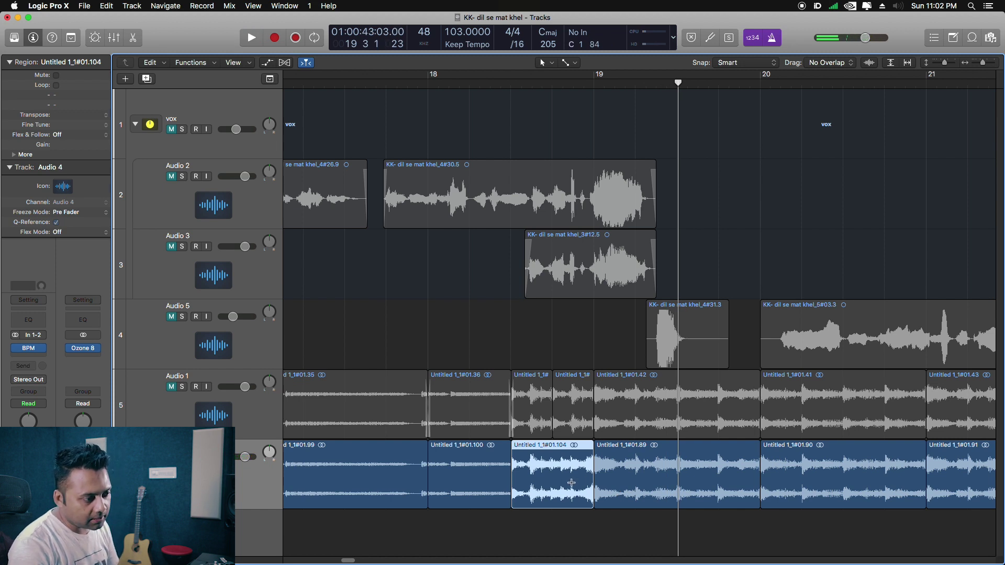
click(571, 483)
key(super+Right)
key(super+Right)
click(568, 512)
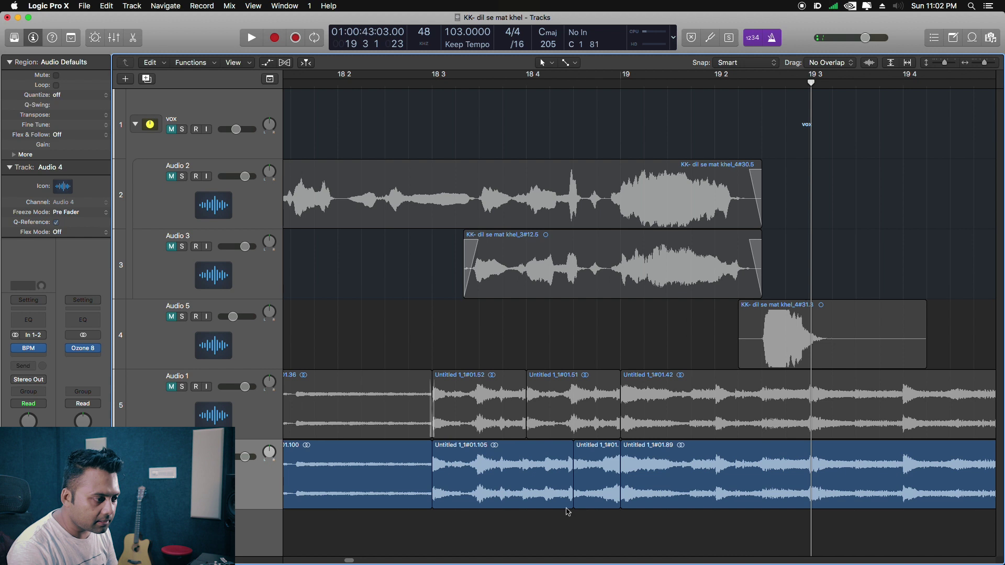
key(super+z)
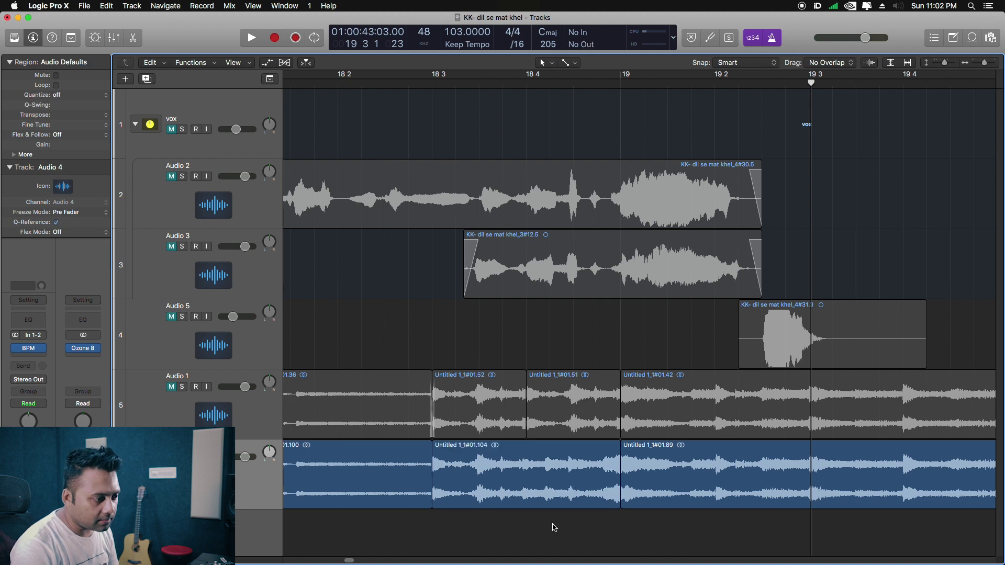
- Split the half-bar region on Audio 4 at beat 4 of bar 18, delete its last beat and copy the beat 3 piece there
double_click(527, 491)
key(Delete)
drag(493, 464, 583, 473)
- Play Audio 4 through the second half of bar 18 into bar 19 to check the repeated beat
key(space)
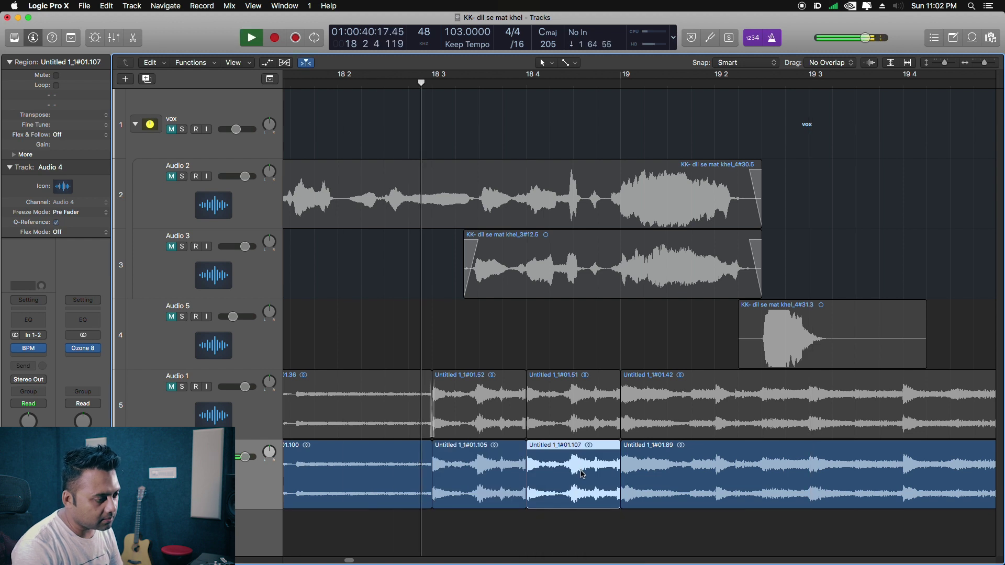
key(super+Left)
key(super+Left)
key(super+Left)
key(super+Left)
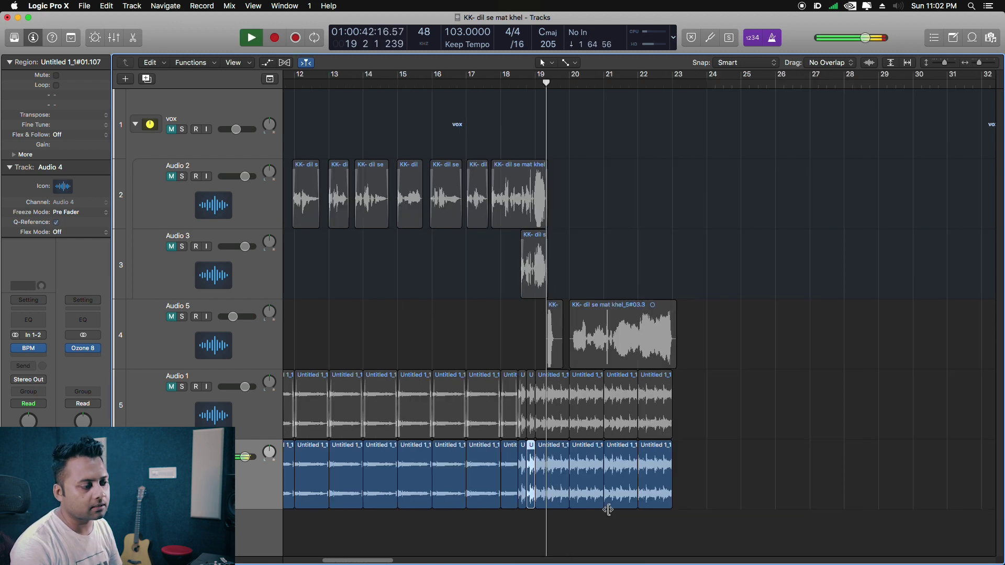
key(space)
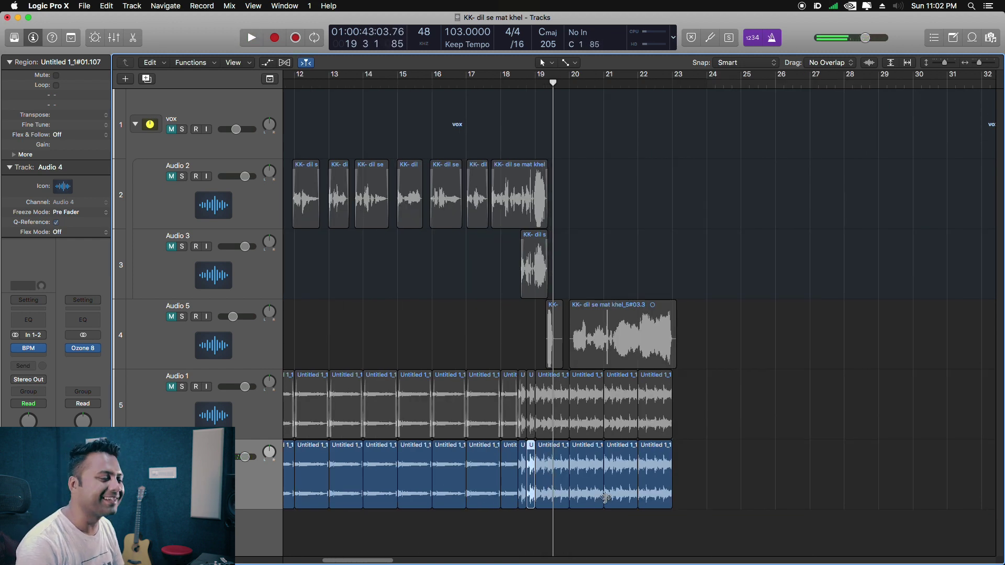
- Select the assembled regions on Audio 4, mute that track and unmute Audio 1 together with the vocal tracks
drag(625, 472, 196, 505)
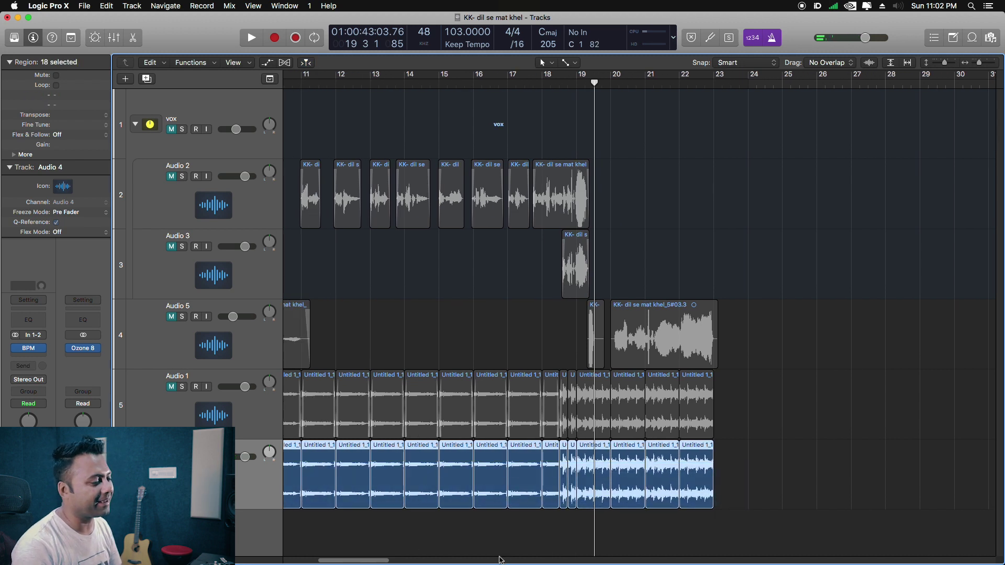
key(super+Left)
key(super+Left)
key(super+Left)
key(super+Left)
key(m)
drag(157, 376, 178, 106)
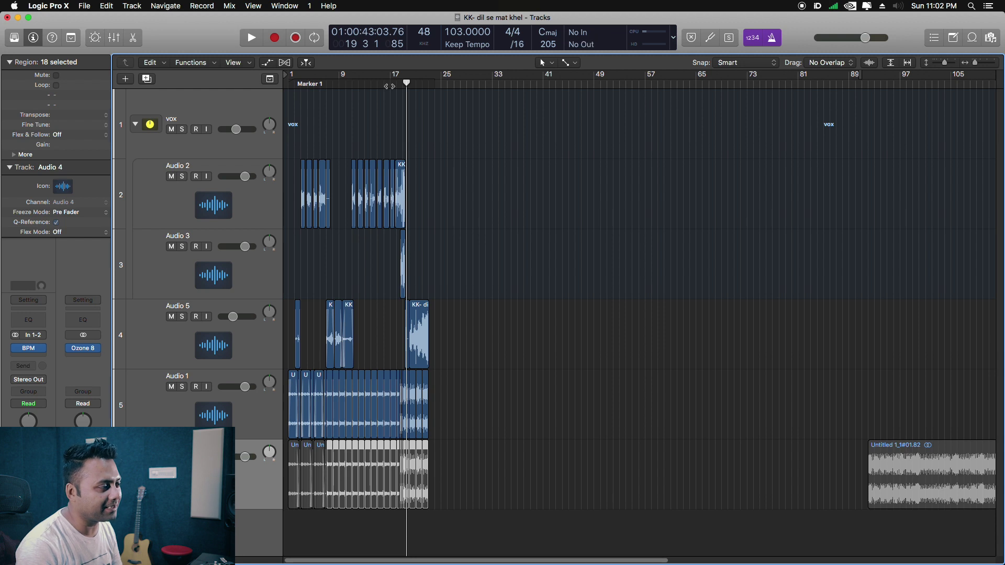
- Play the vocals with the Audio 1 backing across the bar 19 transition and on into bar 21
drag(390, 86, 391, 118)
click(440, 84)
key(space)
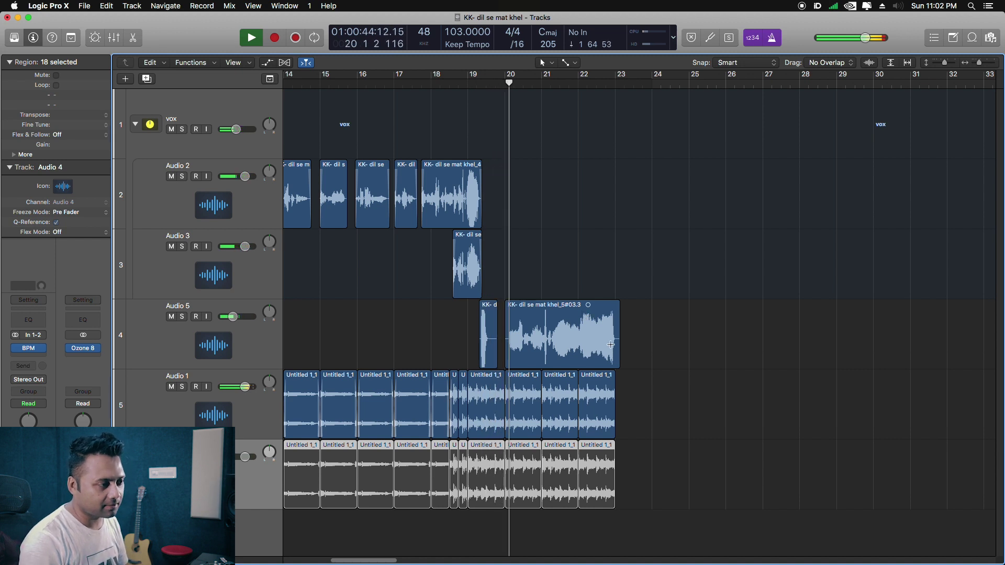
scroll(597, 375, down, 5)
key(super+Up)
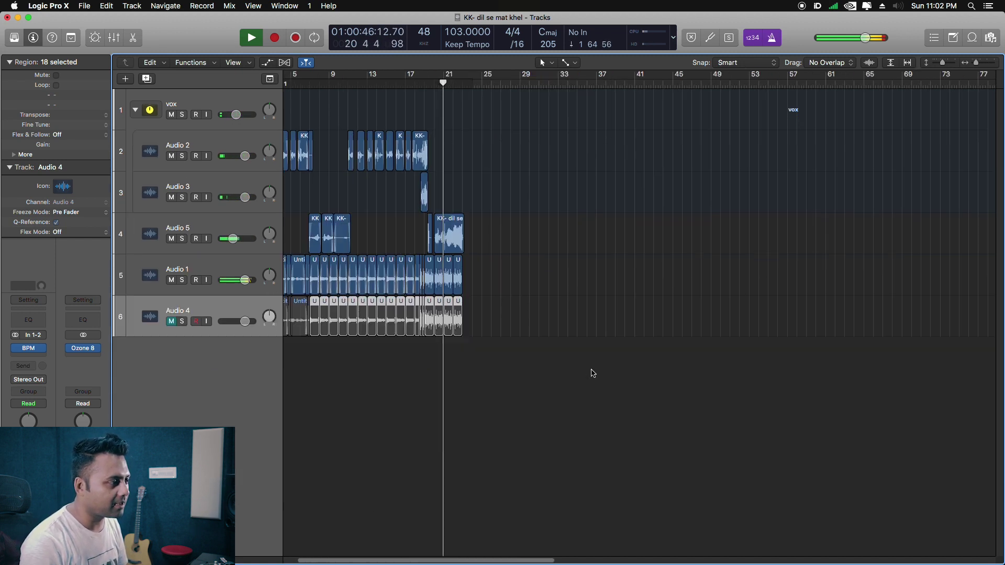
- Select all assembled regions on Audio 4, play the arrangement with vocals from bar 1 to bar 21, and select the Audio 1 track
drag(488, 317, 15, 328)
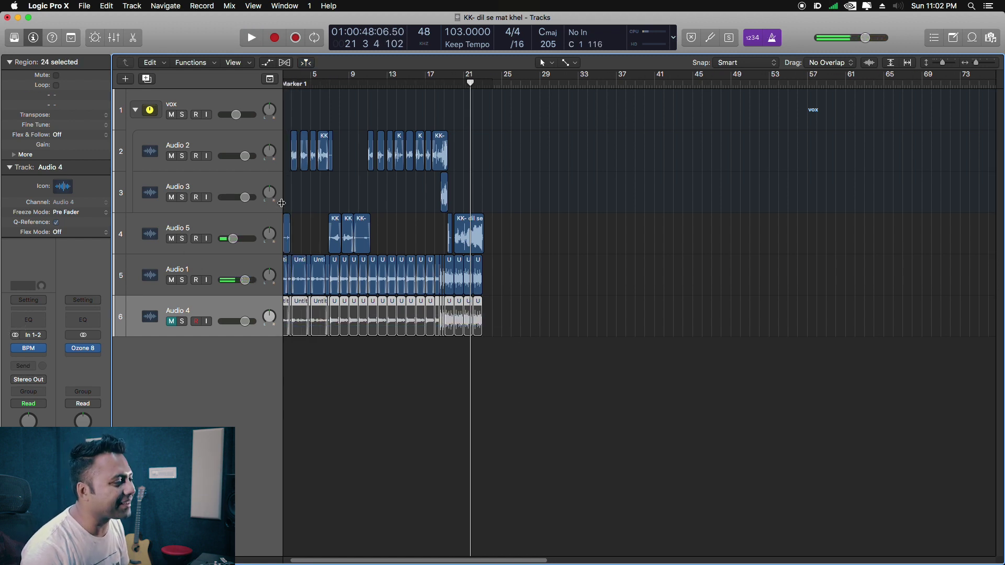
click(316, 82)
key(super+Right)
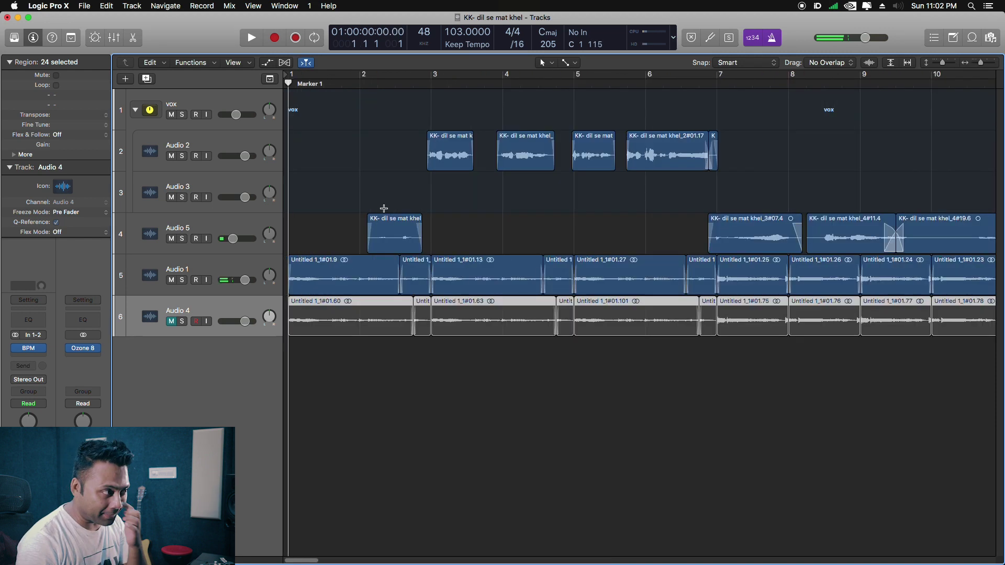
key(space)
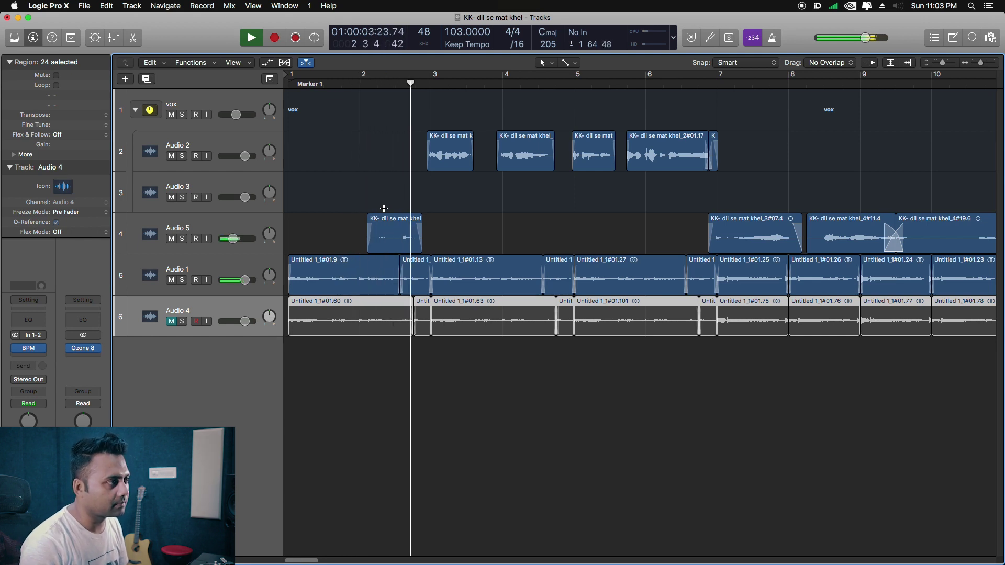
key(super+Left)
key(super+Left)
key(super+Left)
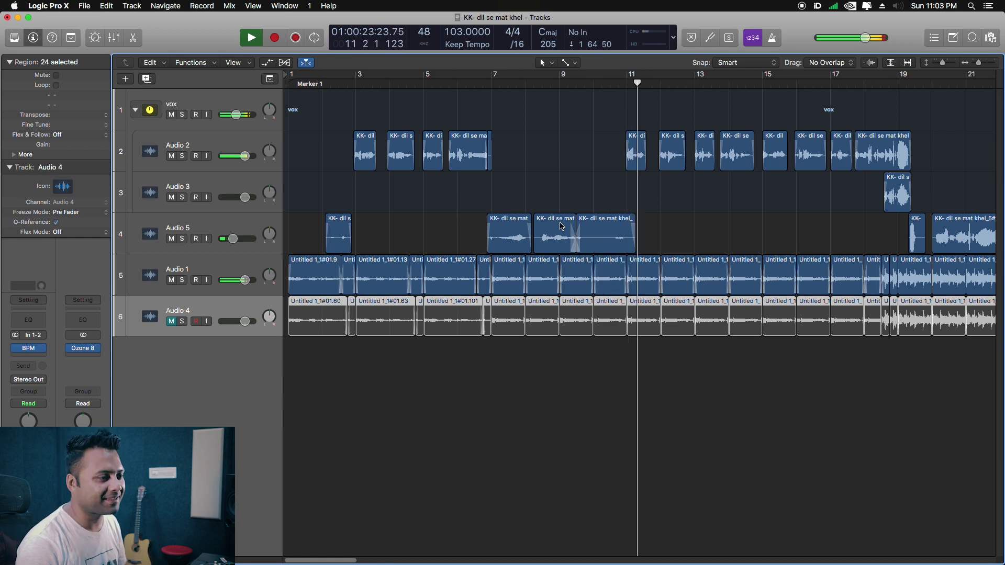
key(super+Left)
key(super+Left)
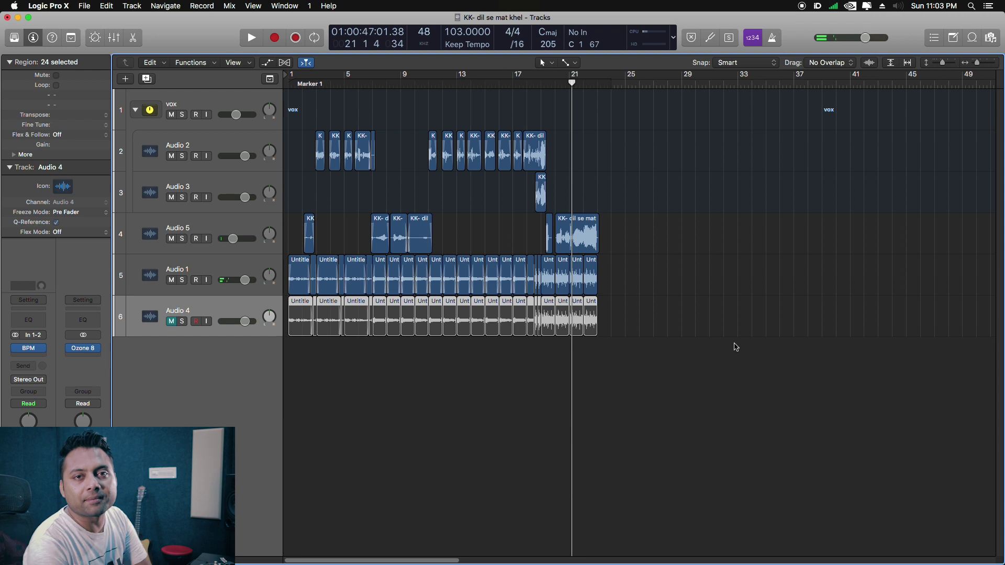
click(223, 269)
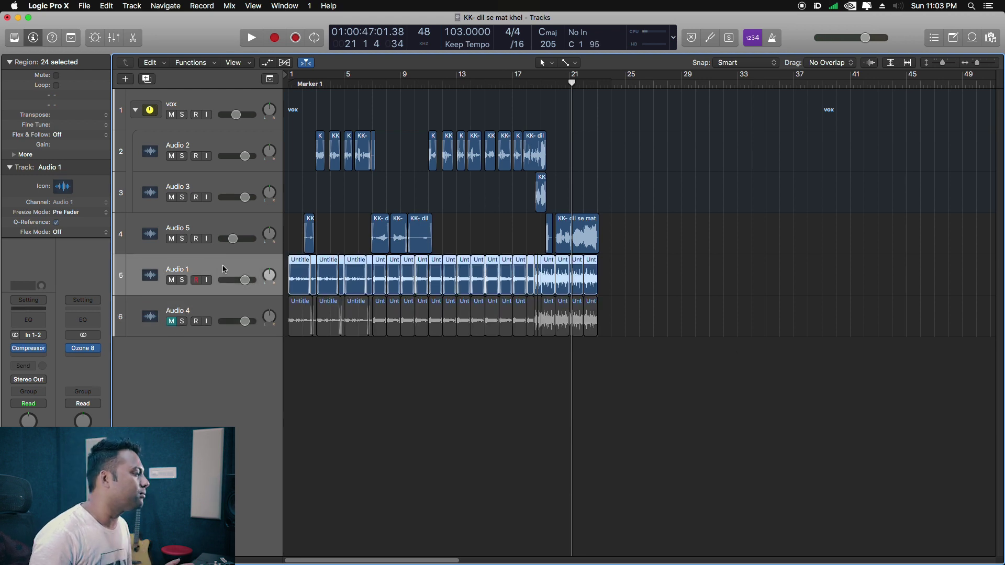